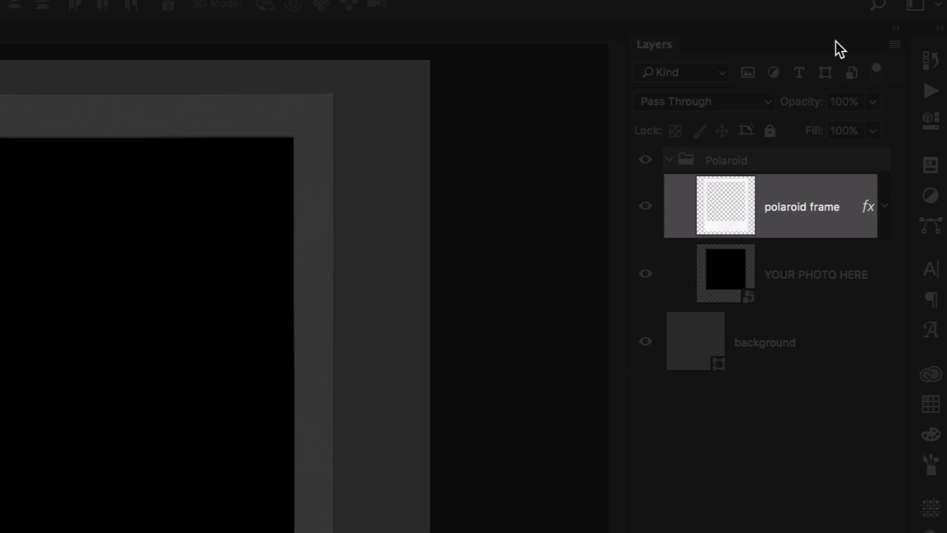
Step: Download the orange mountain sunset photo from the Unsplash nature search results
key("alt+bracketleft")
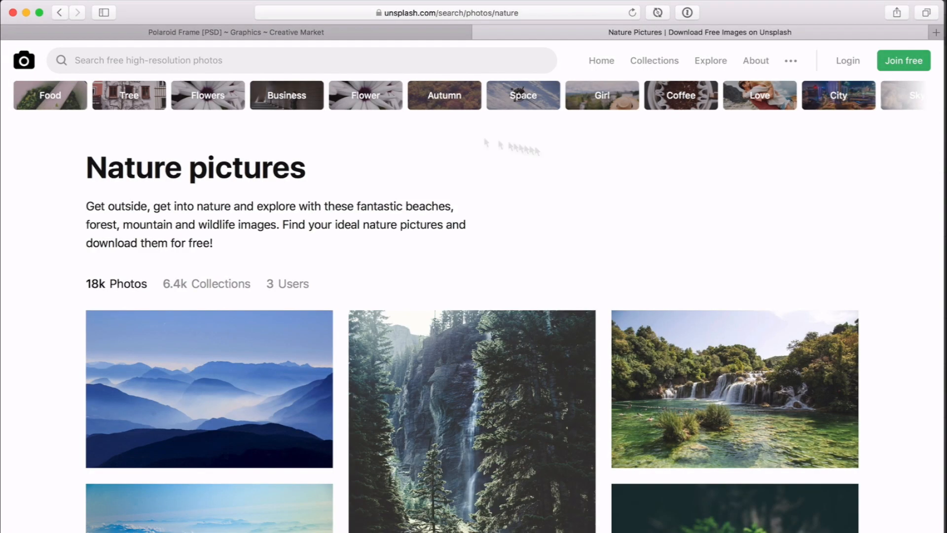
scroll(636, 168, "down", 7)
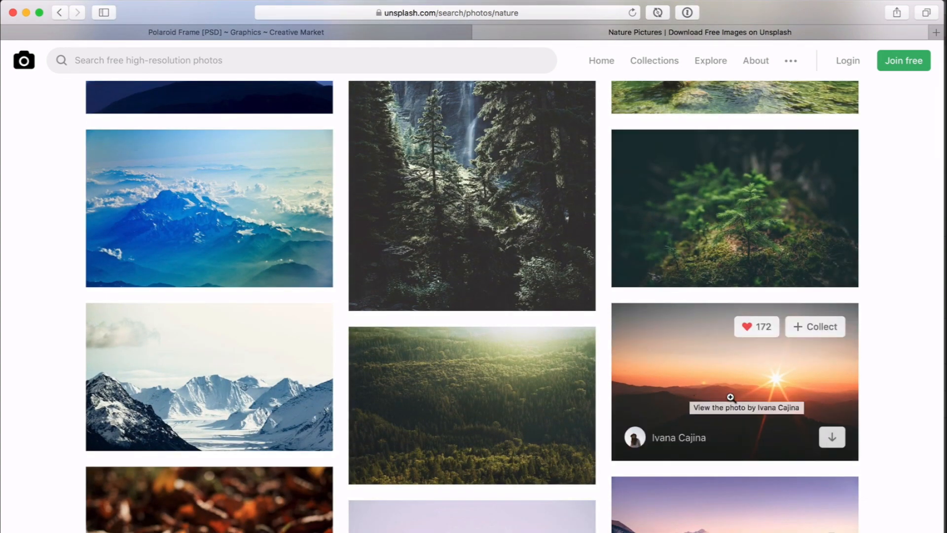
left_click(833, 439)
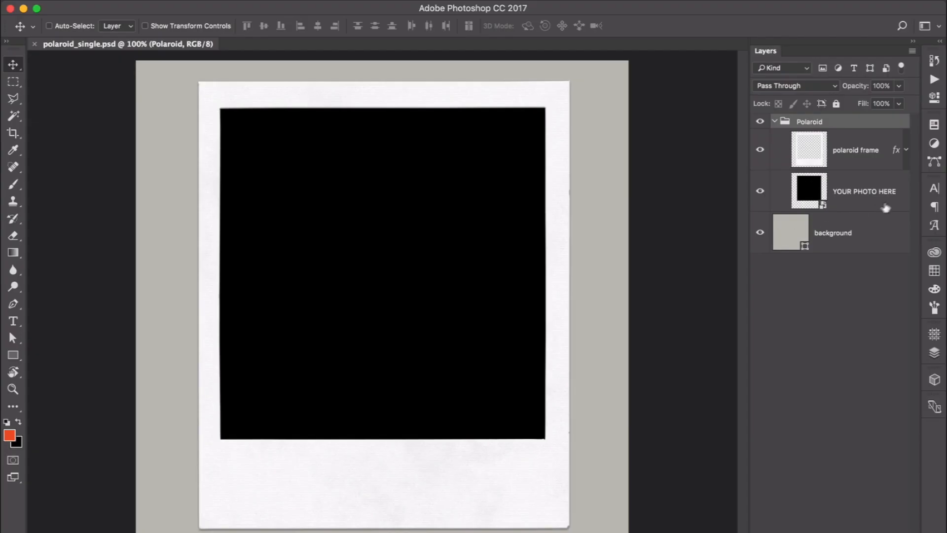
Step: Open the contents of the YOUR PHOTO HERE smart object layer for editing
left_click(867, 196)
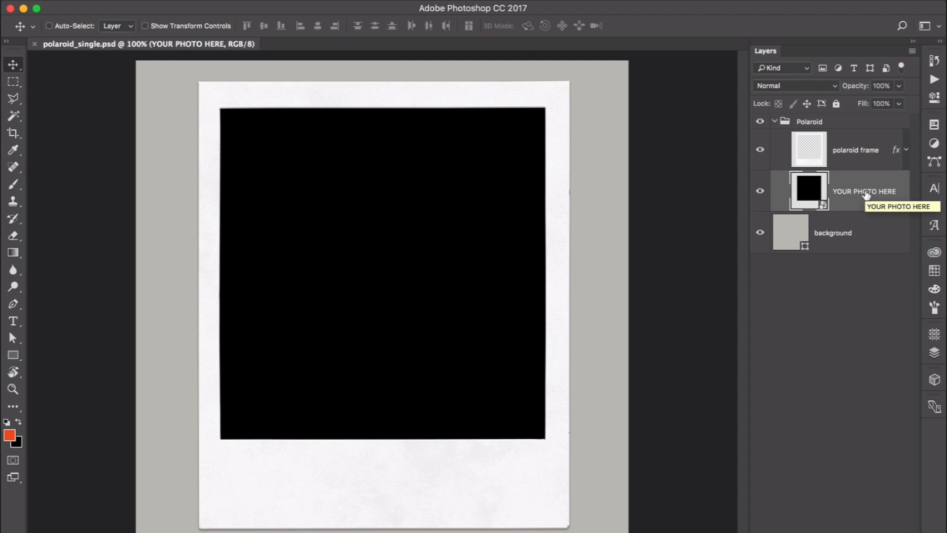
double_click(810, 195)
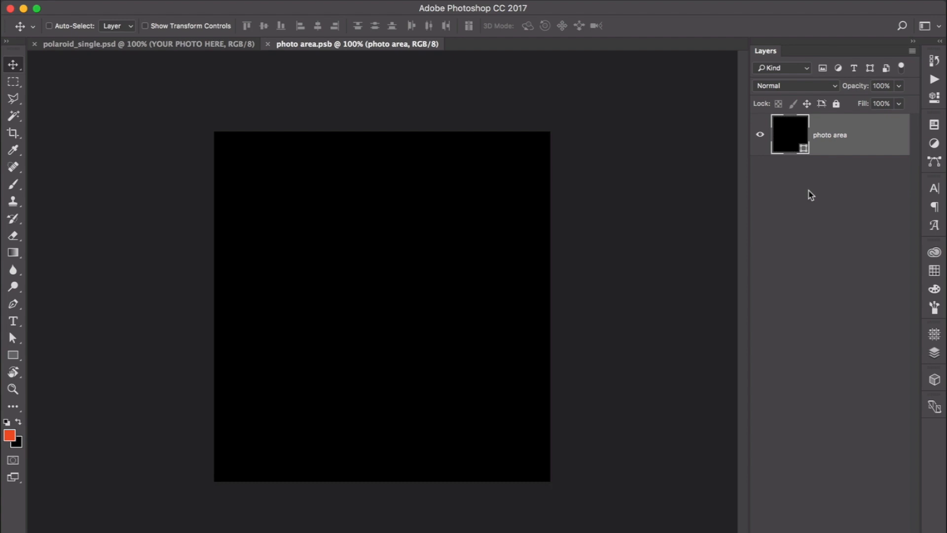
key("alt+space")
type("f")
key("Return")
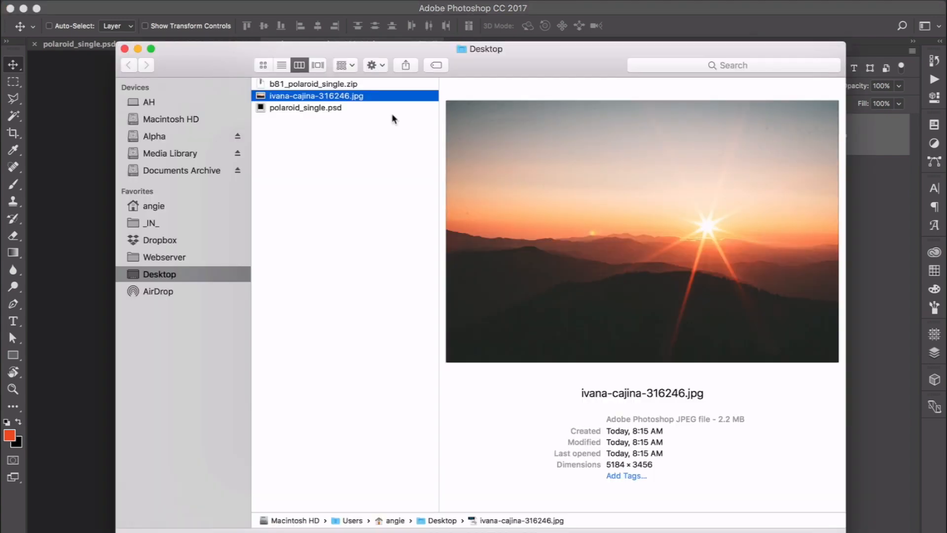
left_click_drag(288, 100, 378, 249)
key("super+Tab")
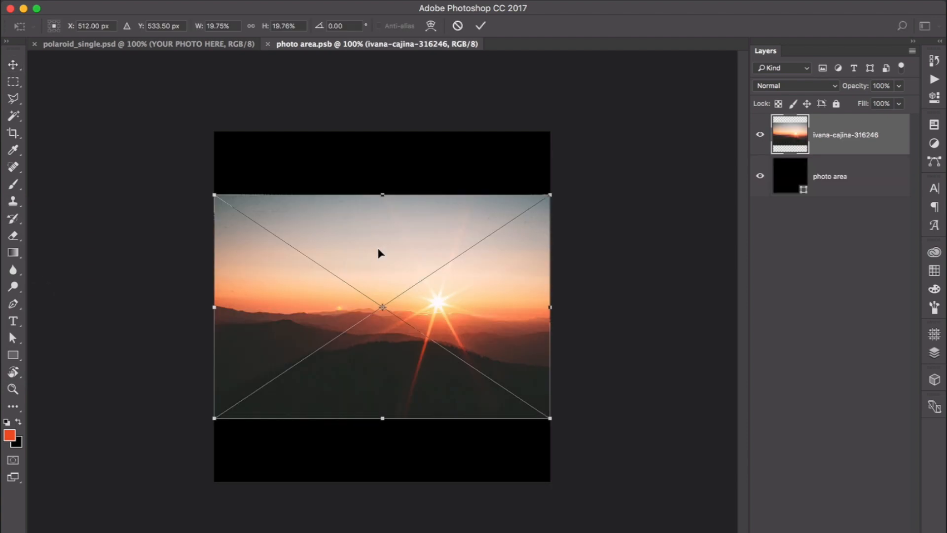
key("Escape")
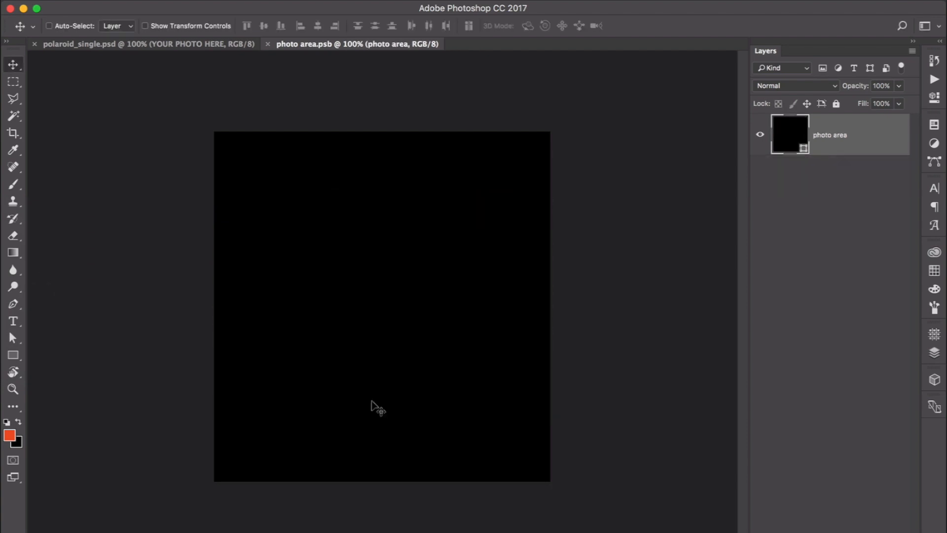
Step: Place the downloaded sunset JPEG from the Desktop as an embedded layer in the smart object
left_click(123, 1)
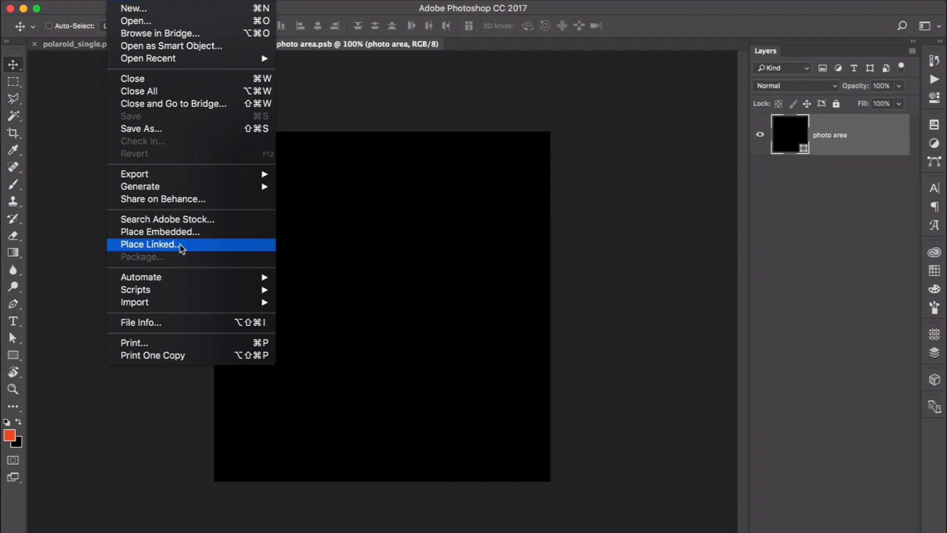
left_click(156, 237)
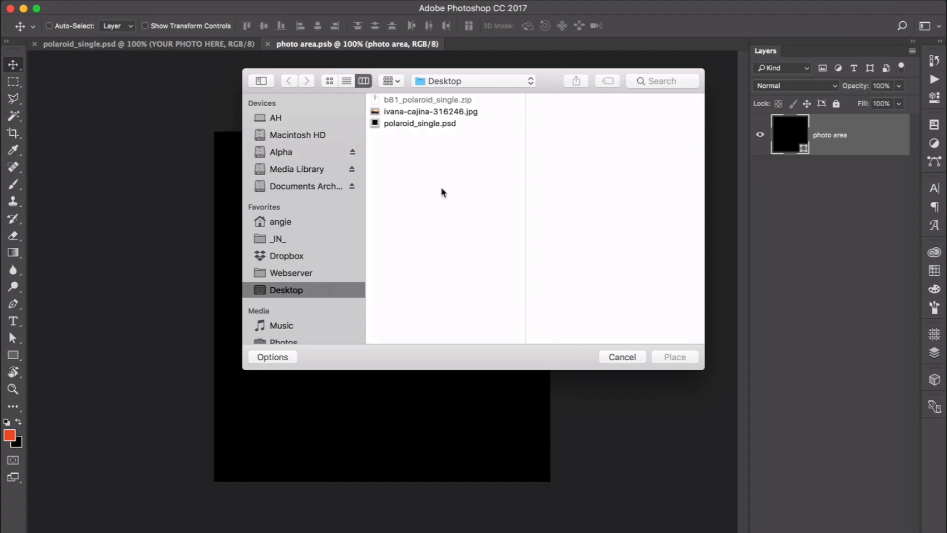
left_click(408, 113)
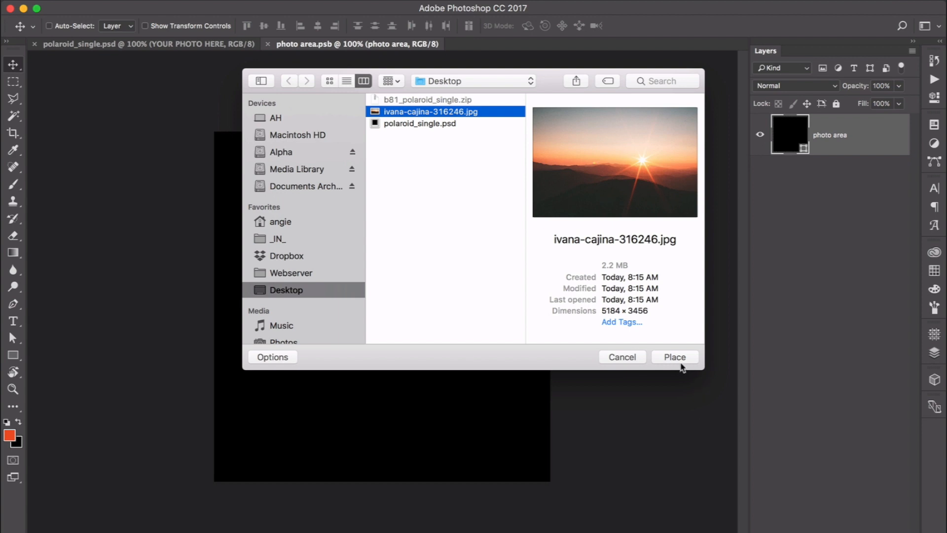
left_click(675, 357)
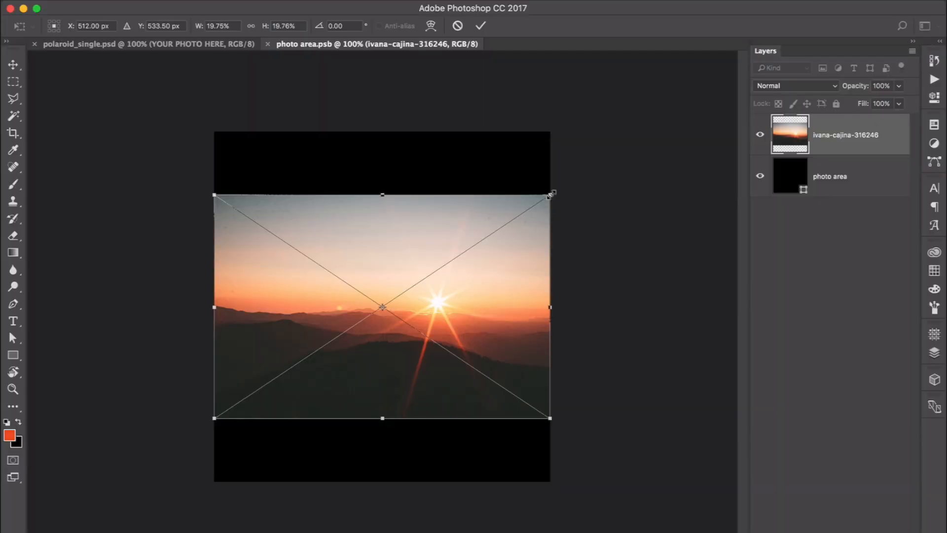
Step: Scale and reposition the placed sunset photo to about 31% so it fills the whole photo area, then commit
left_click_drag(552, 193, 482, 223)
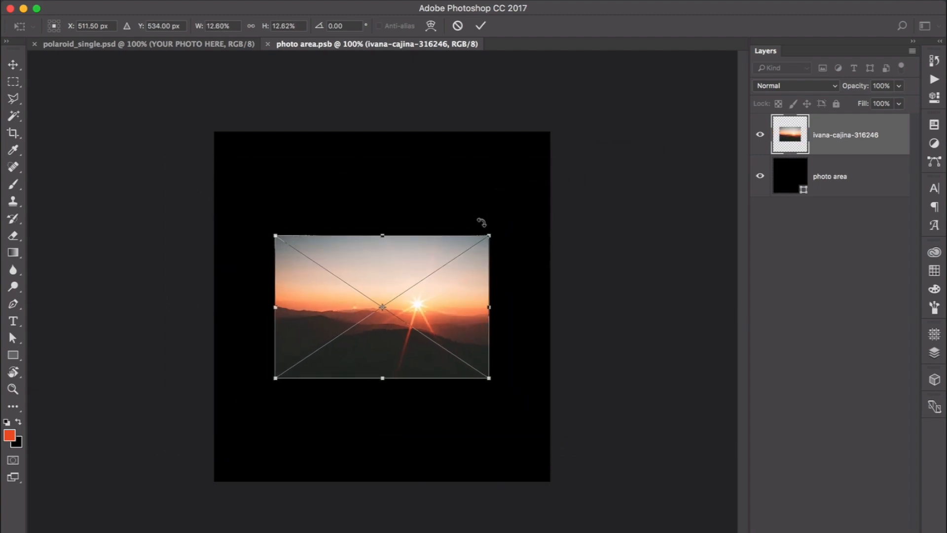
left_click_drag(490, 234, 676, 115)
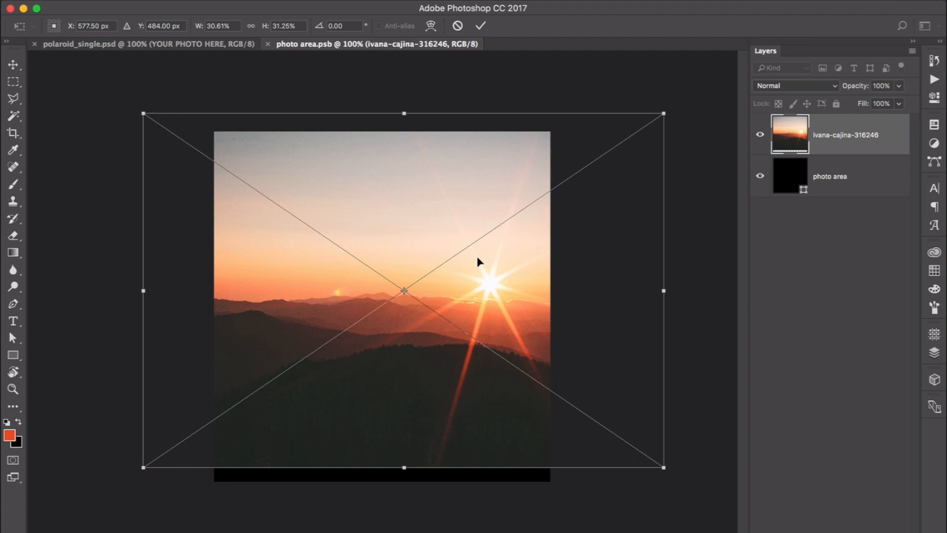
left_click_drag(478, 261, 455, 277)
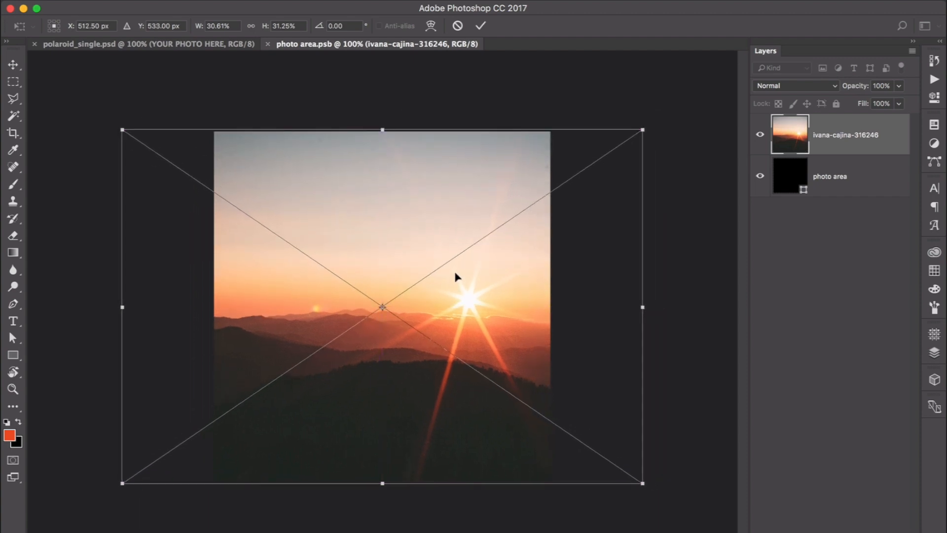
key("Return")
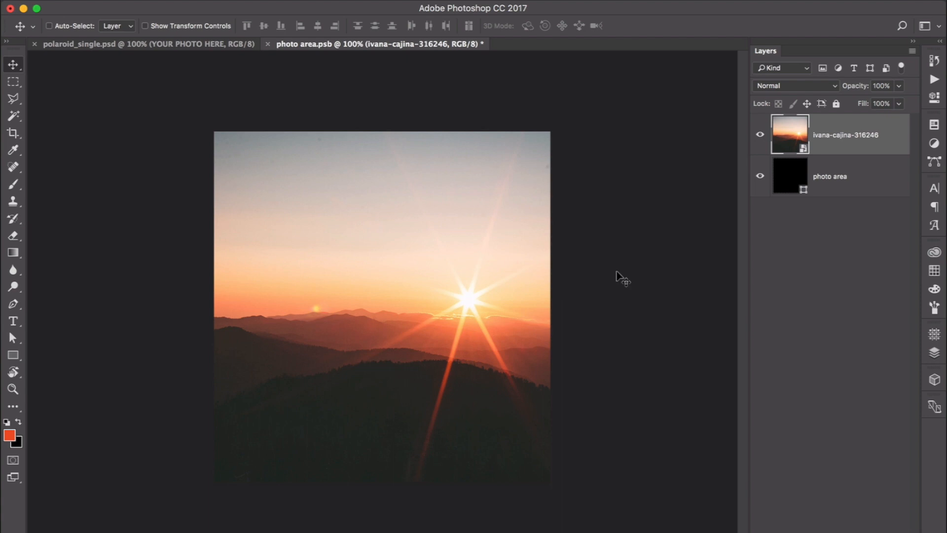
Step: Delete the black photo area layer beneath the sunset photo
left_click(859, 194)
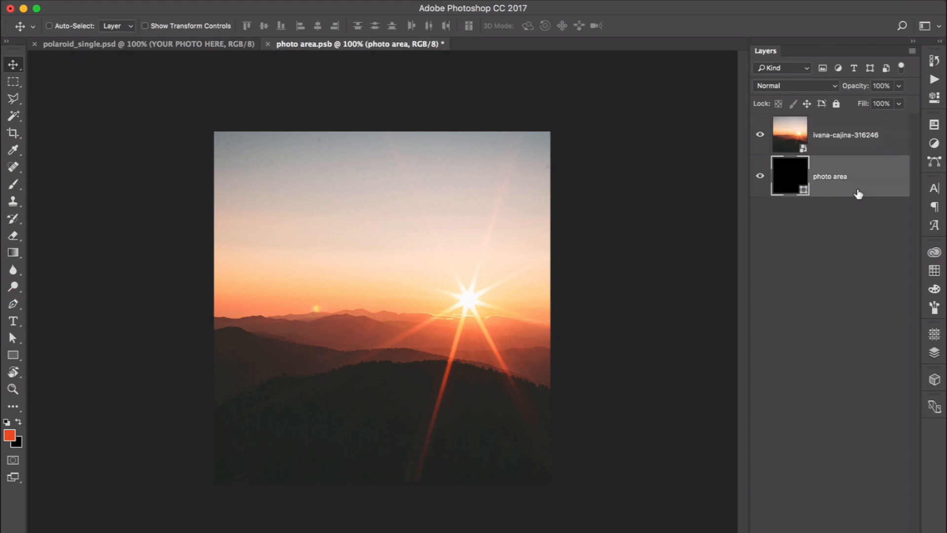
key("Delete")
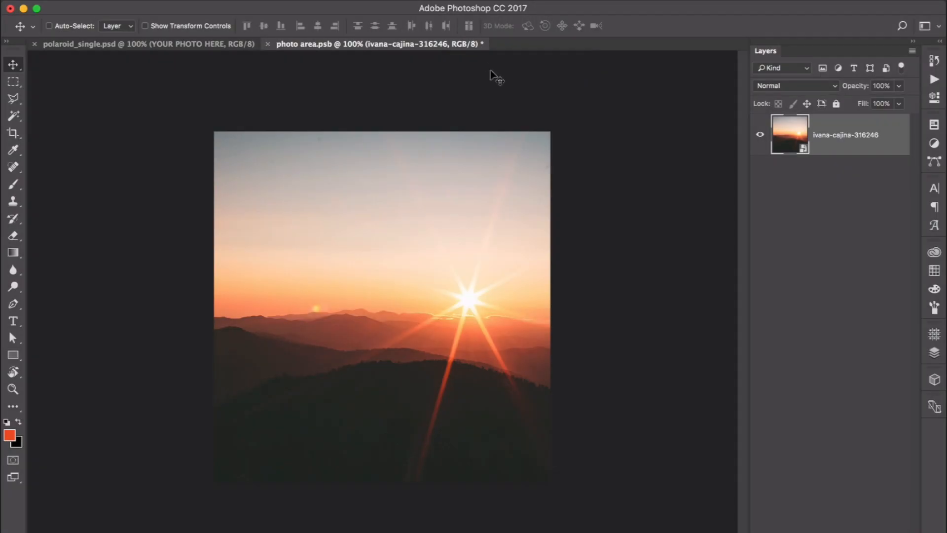
Step: Save the smart object contents and close its document to update the Polaroid mockup
key("super")
key("ctrl+s")
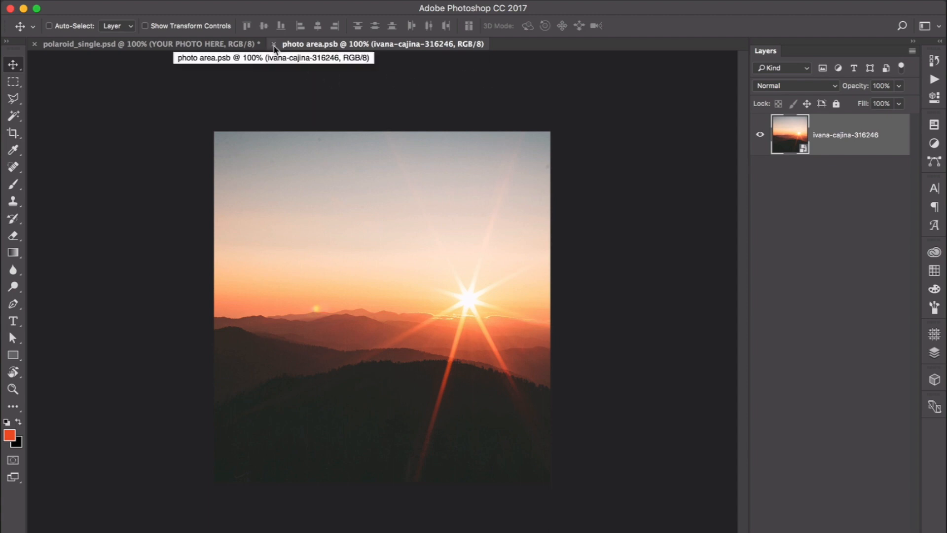
left_click(273, 44)
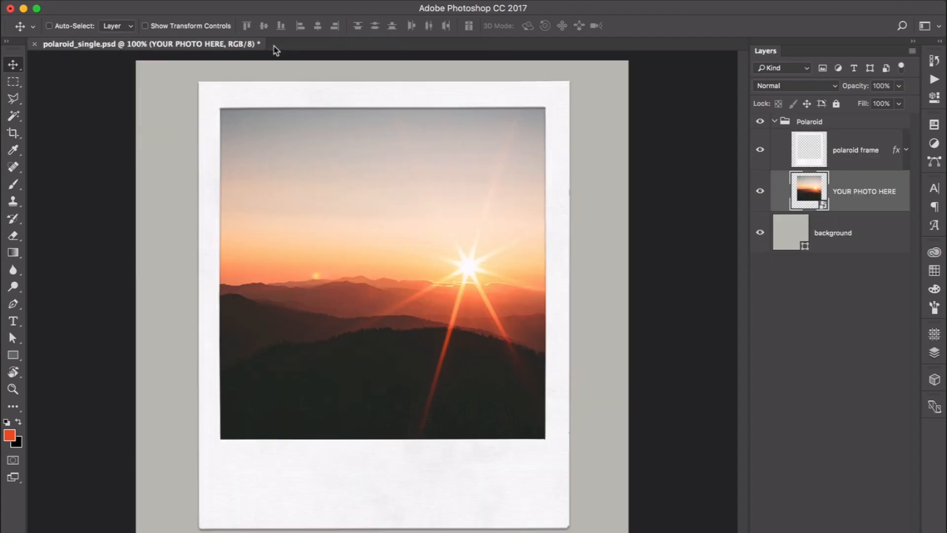
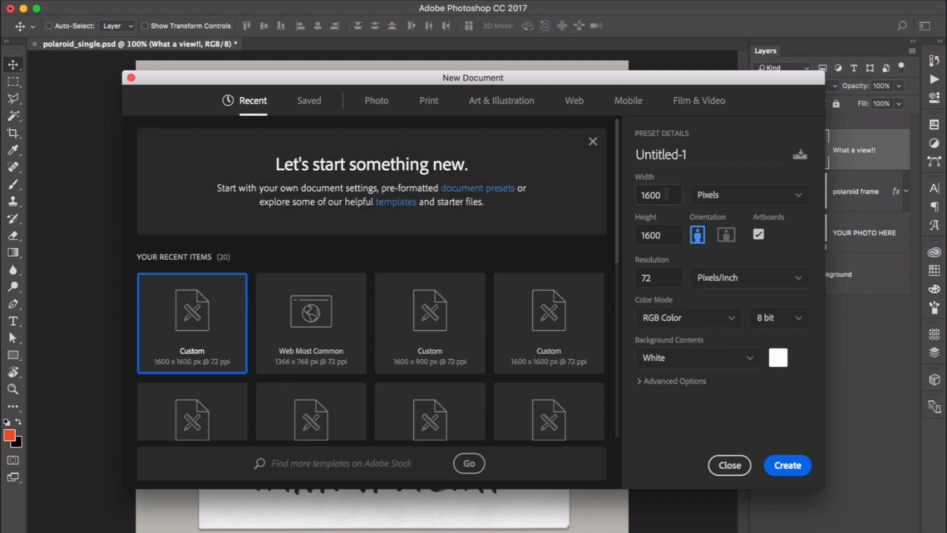
Step: Create a new 1600 × 1600 px document with an artboard
left_click(787, 465)
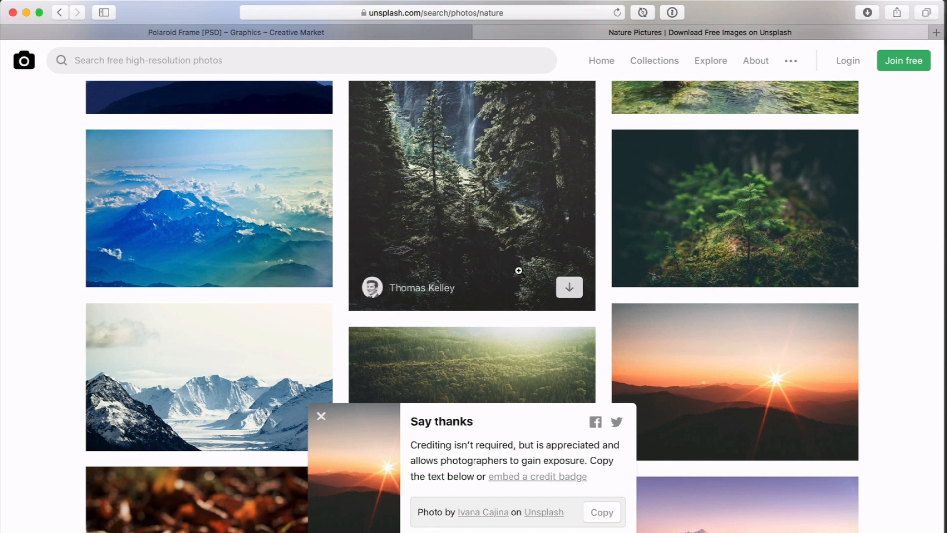
Step: In the browser's Unsplash nature results, download the autumn leaves photo with the yellow leaf
scroll(519, 271, "down", 4)
scroll(519, 271, "down", 3)
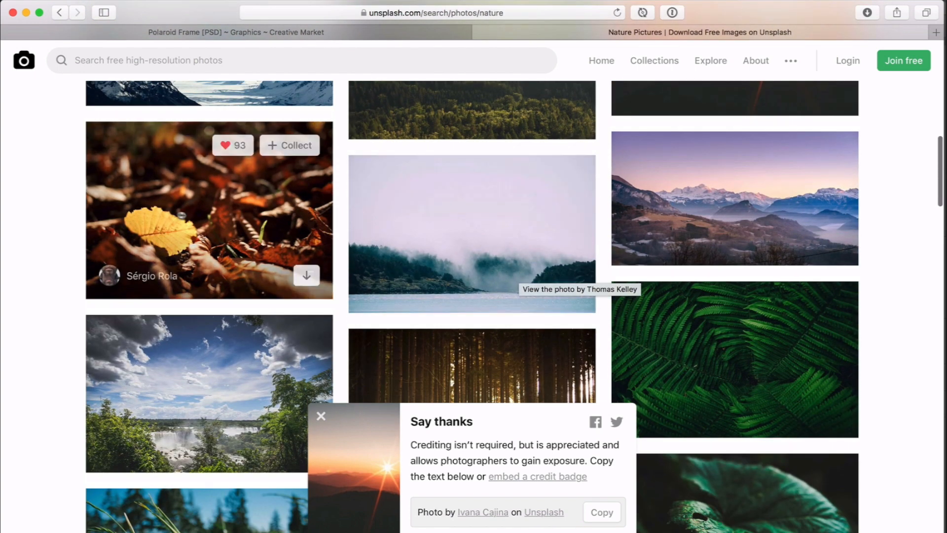
left_click(308, 276)
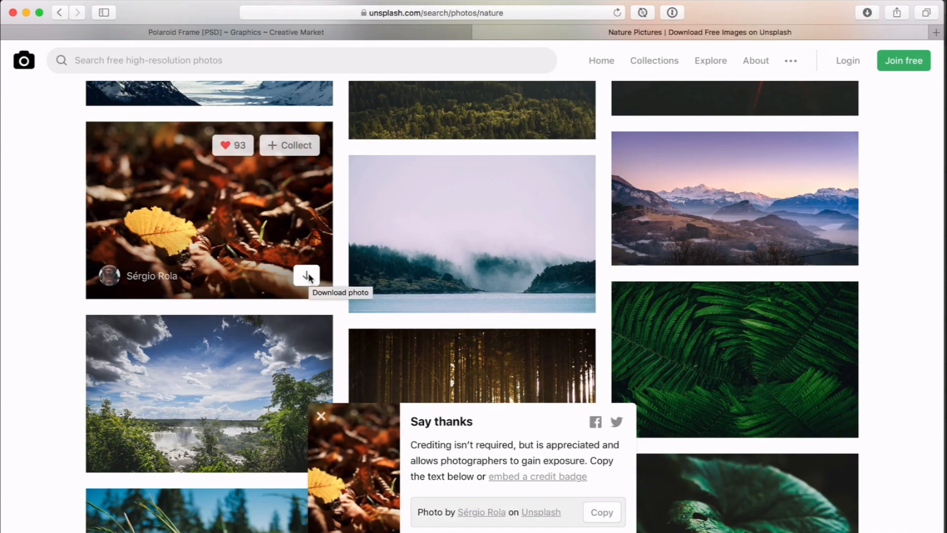
Step: Place the downloaded leaves JPEG embedded in the new document, scale it up to fill the artboard, and commit
key("super+Tab")
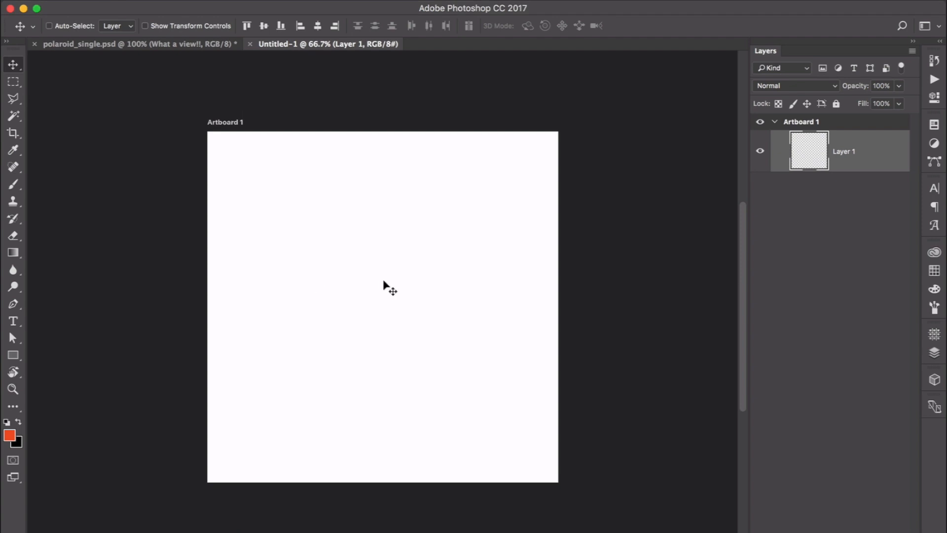
left_click(126, 2)
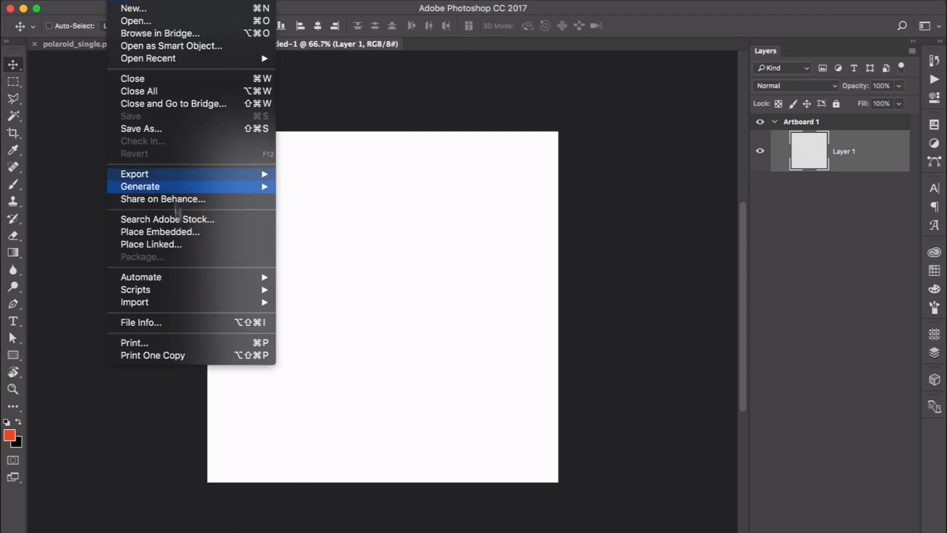
left_click(166, 233)
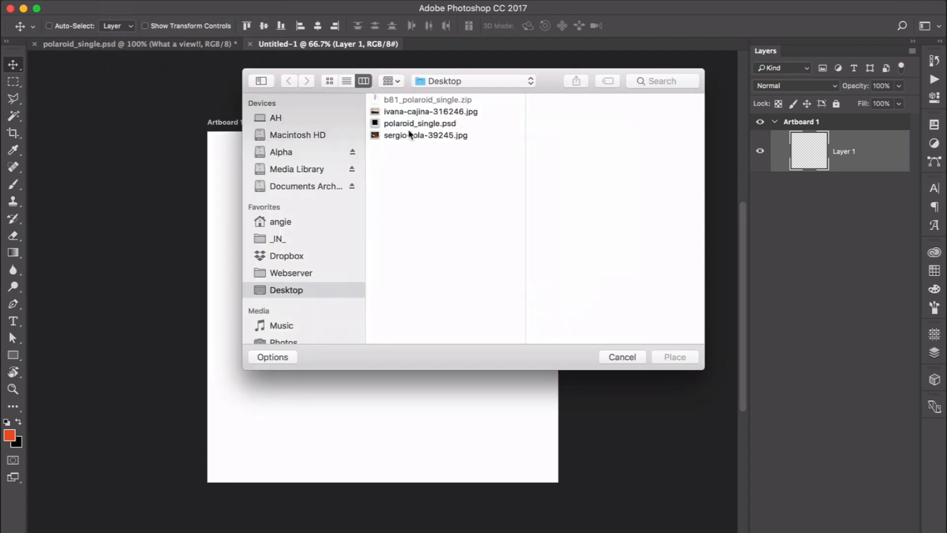
left_click(409, 135)
double_click(409, 132)
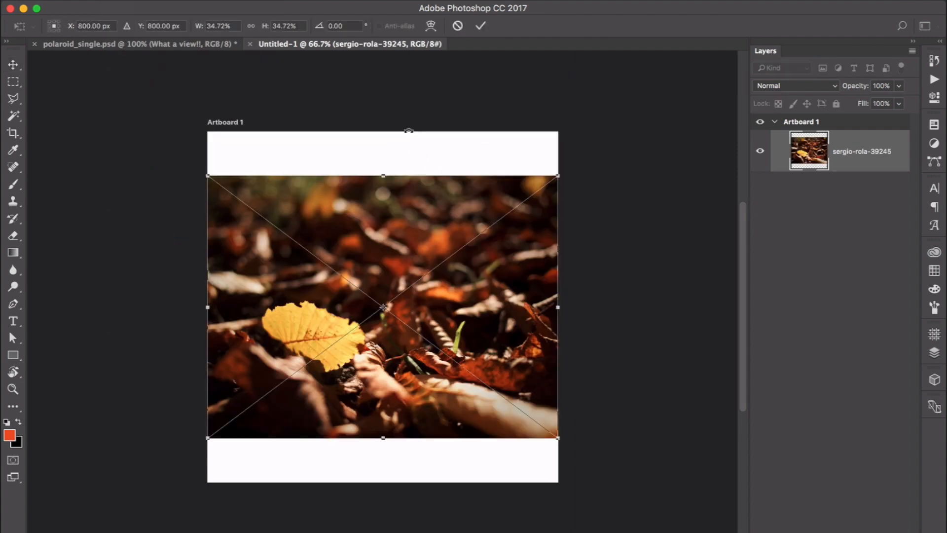
left_click_drag(558, 176, 654, 109)
key("Return")
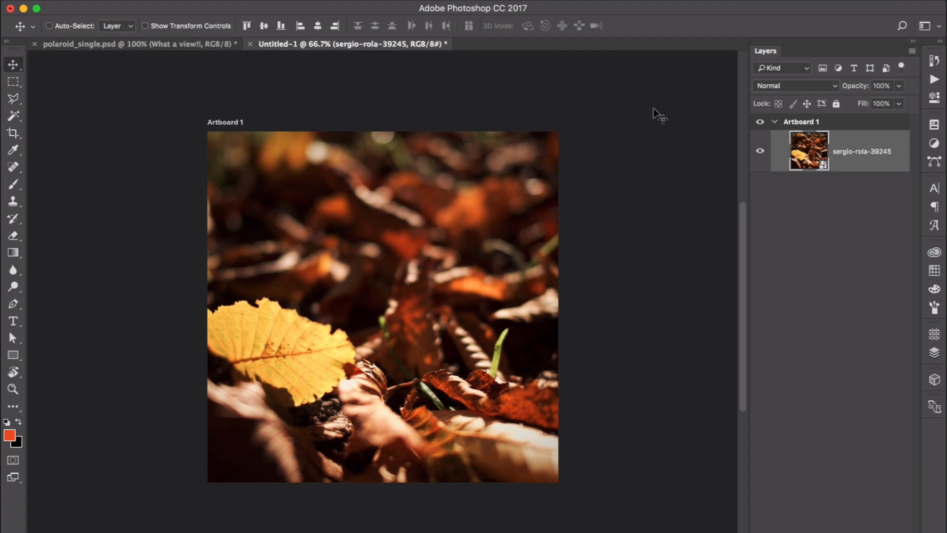
Step: Copy the collapsed Polaroid group from the mockup into the new document above the leaves photo
left_click(127, 49)
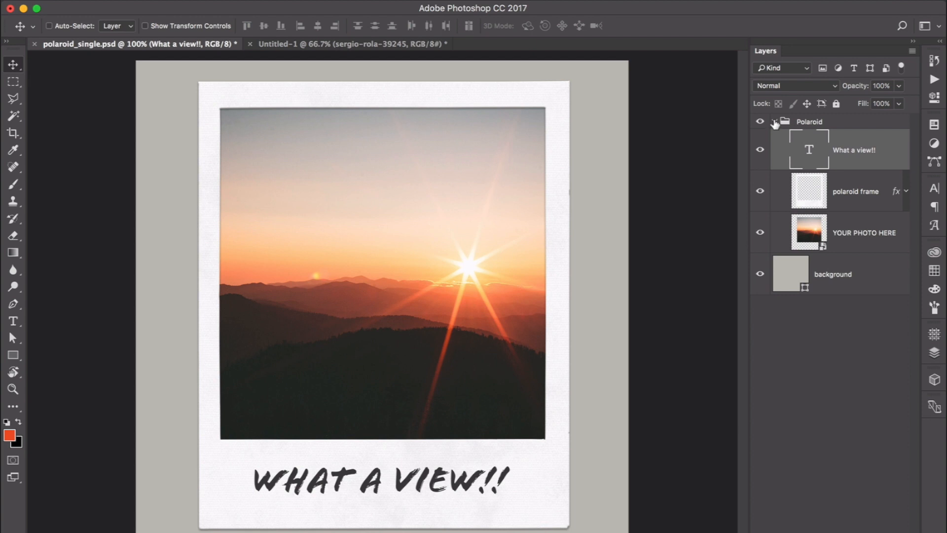
left_click(774, 122)
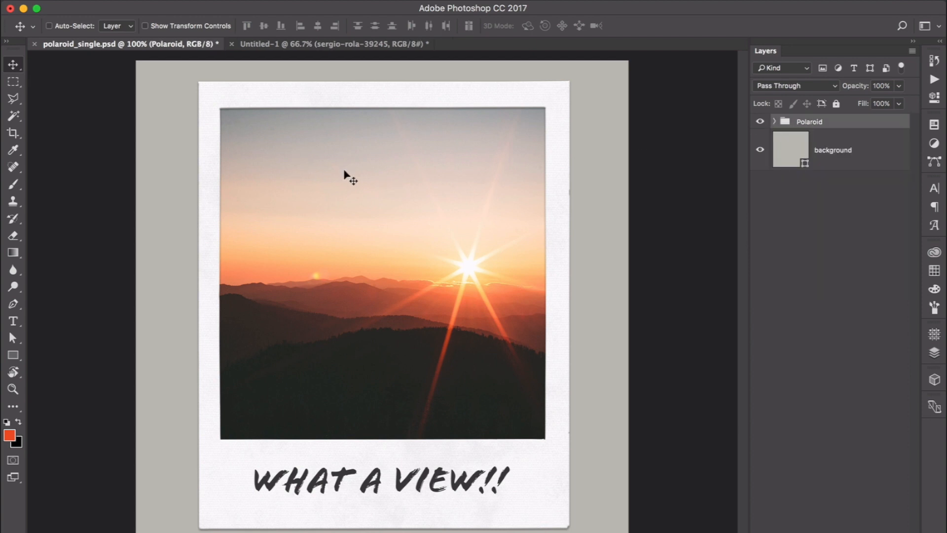
left_click(15, 64)
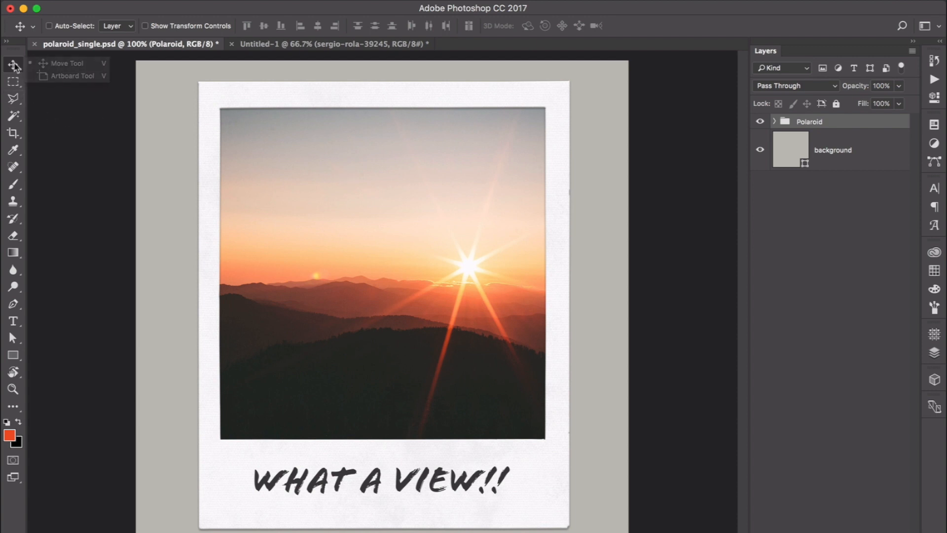
left_click(62, 64)
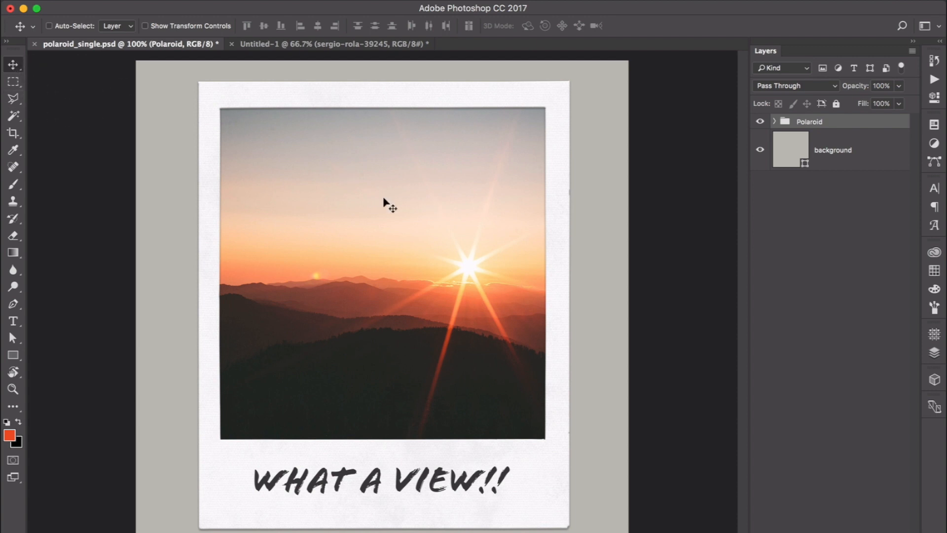
left_click_drag(343, 193, 323, 194)
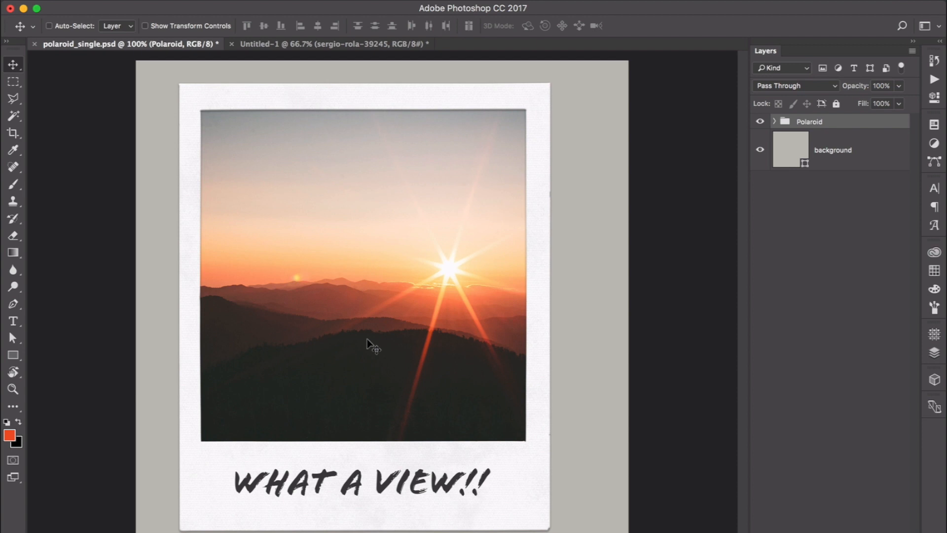
left_click_drag(367, 338, 343, 28)
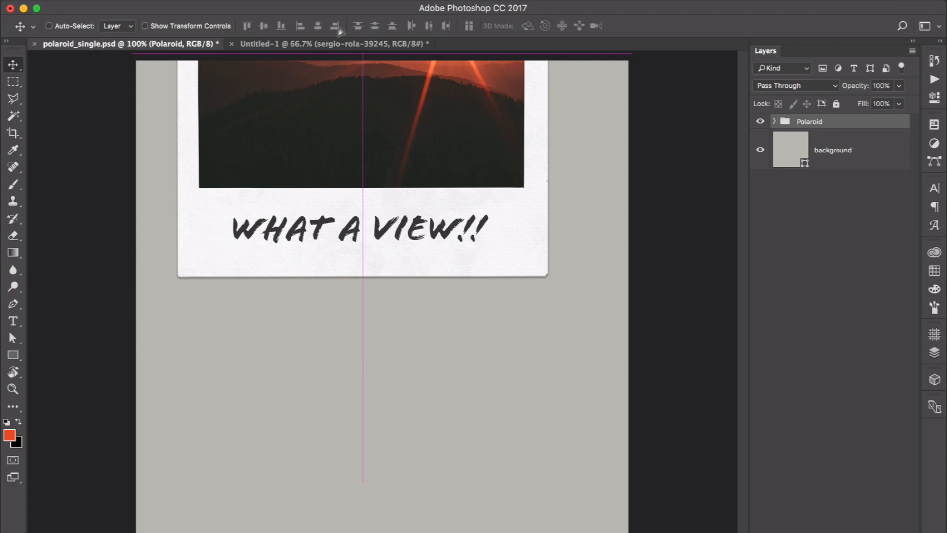
left_click(323, 44)
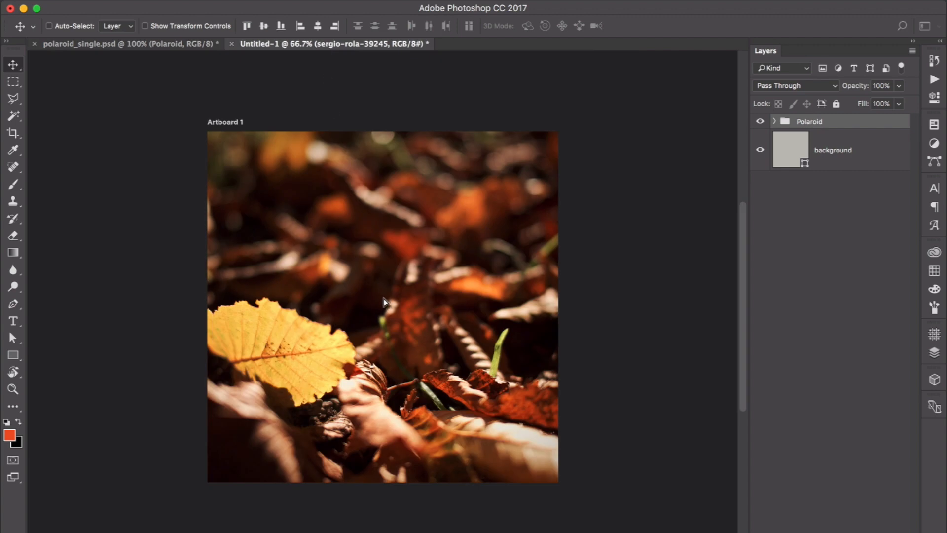
left_click_drag(384, 302, 384, 302)
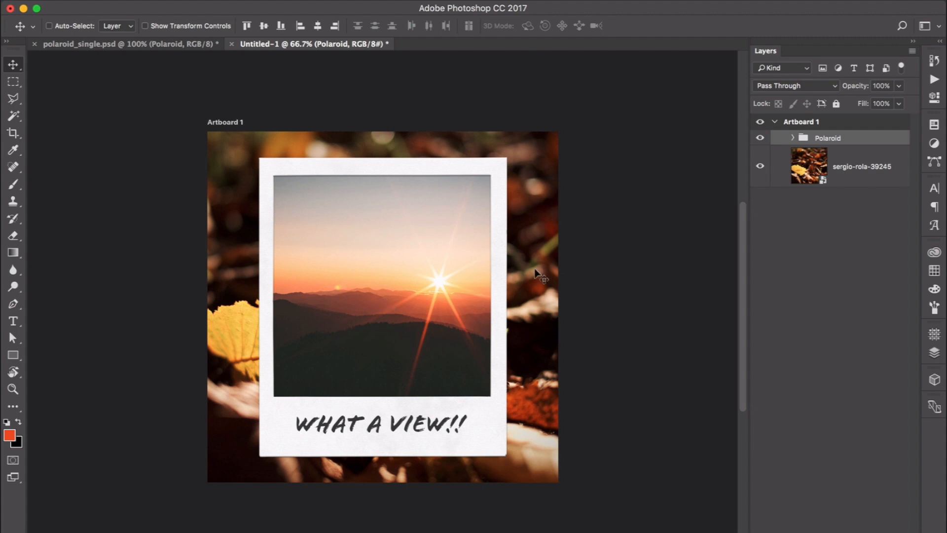
Step: Apply a Gaussian Blur with a radius of 17.6 pixels to the leaves photo layer
left_click(874, 180)
left_click(318, 1)
mouse_move(334, 153)
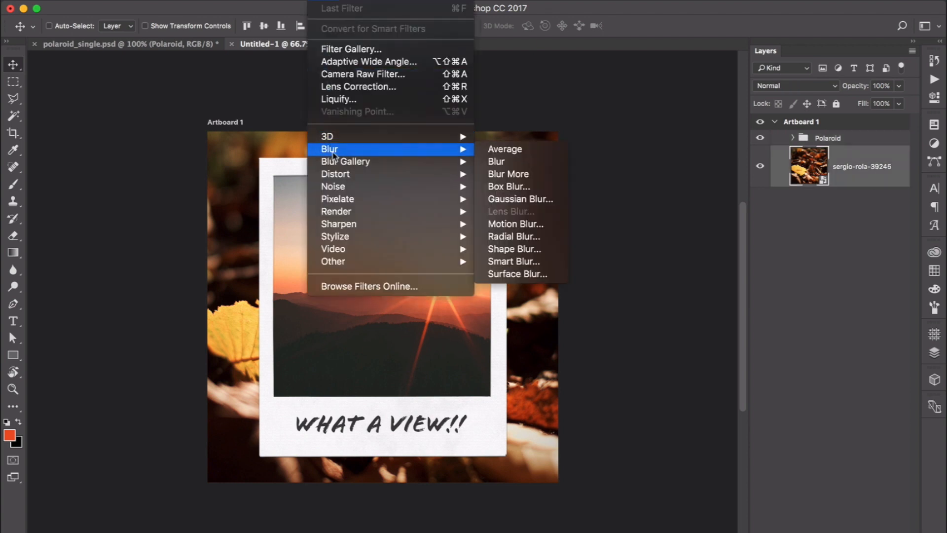
left_click(547, 203)
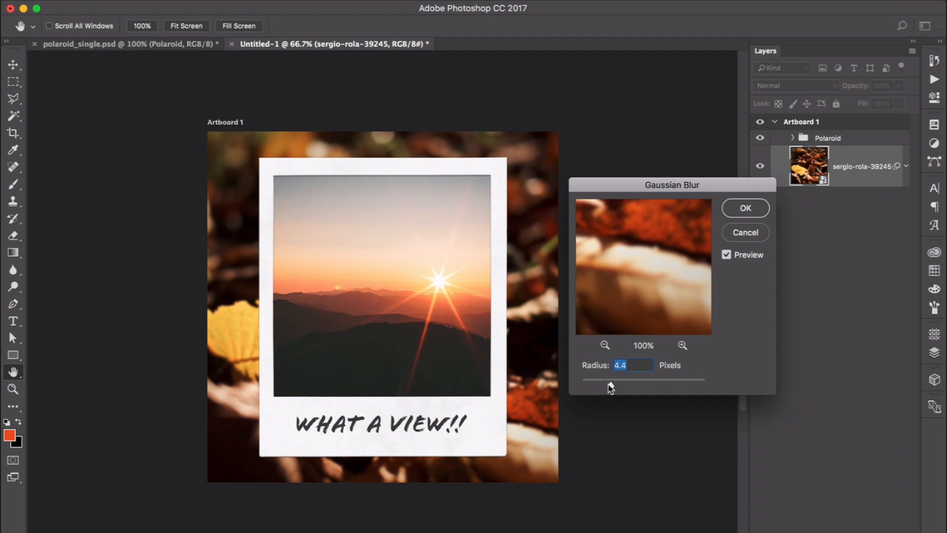
left_click_drag(612, 387, 635, 388)
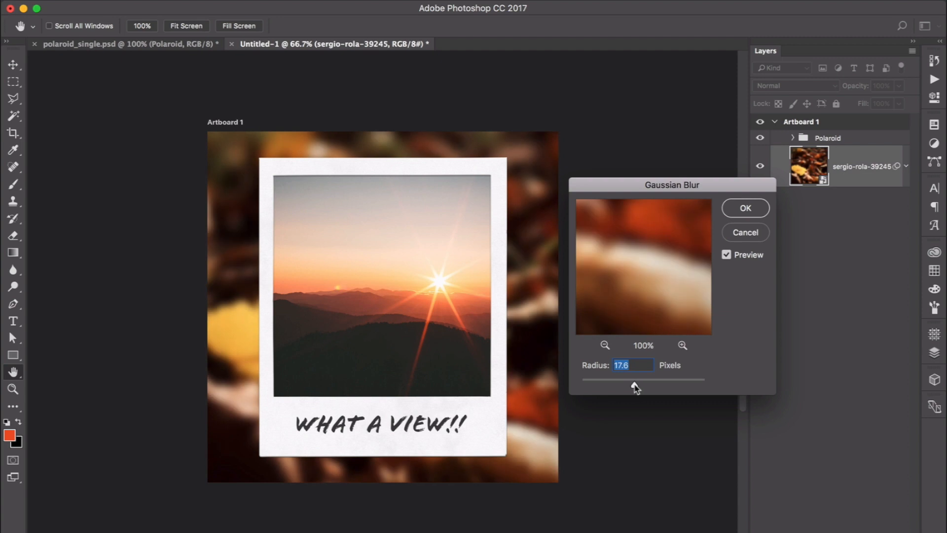
left_click(745, 208)
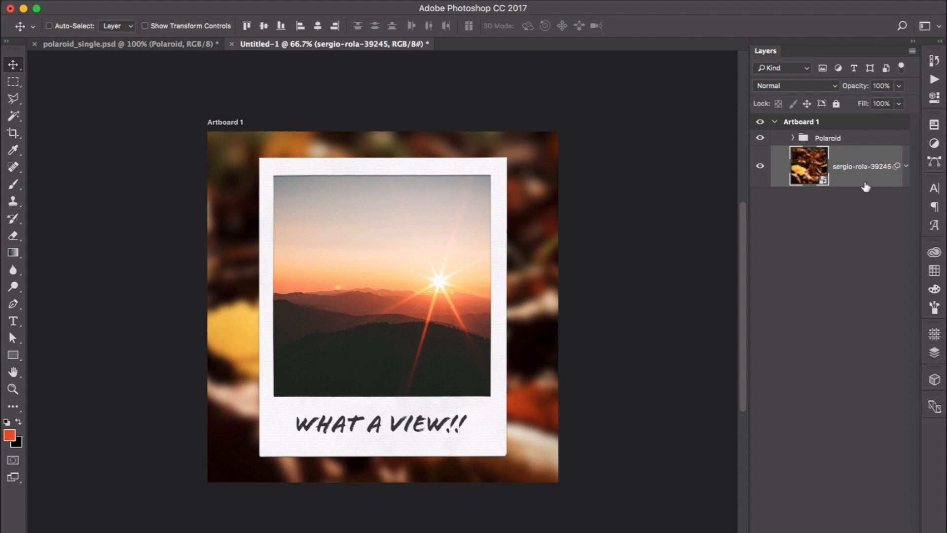
Step: Add a Color Overlay layer effect to the leaves photo and set its color to black
left_click(807, 532)
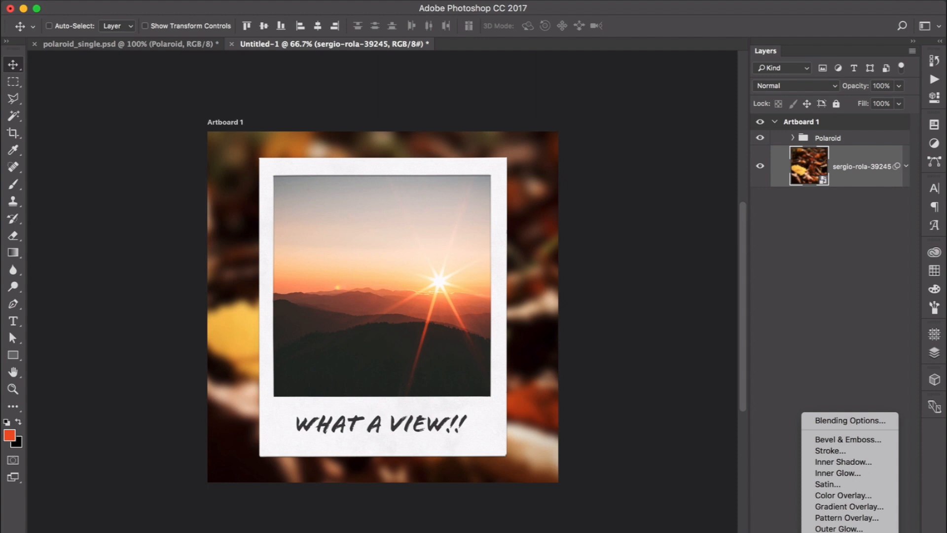
left_click(825, 495)
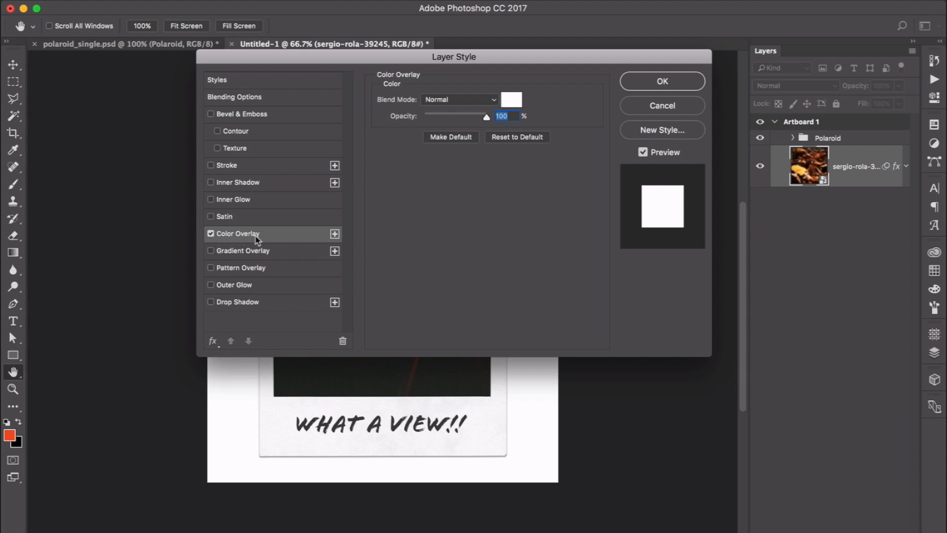
left_click(510, 105)
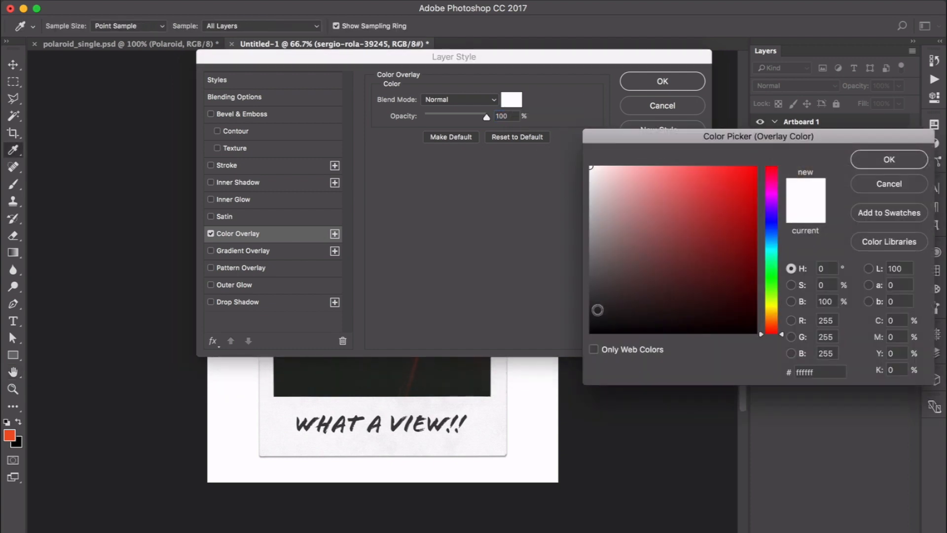
left_click(597, 309)
left_click(888, 159)
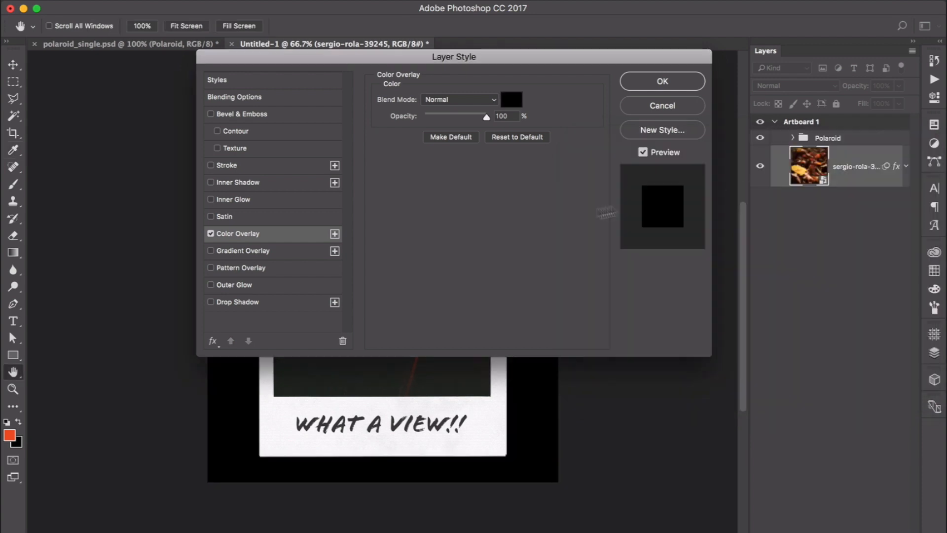
Step: Set the color overlay's opacity to 40% and its blend mode to Overlay, then apply the layer style
left_click_drag(486, 118, 445, 118)
left_click_drag(248, 55, 214, 365)
mouse_move(411, 428)
left_mouse_down()
mouse_move(389, 439)
mouse_move(423, 433)
left_mouse_up()
left_click(407, 411)
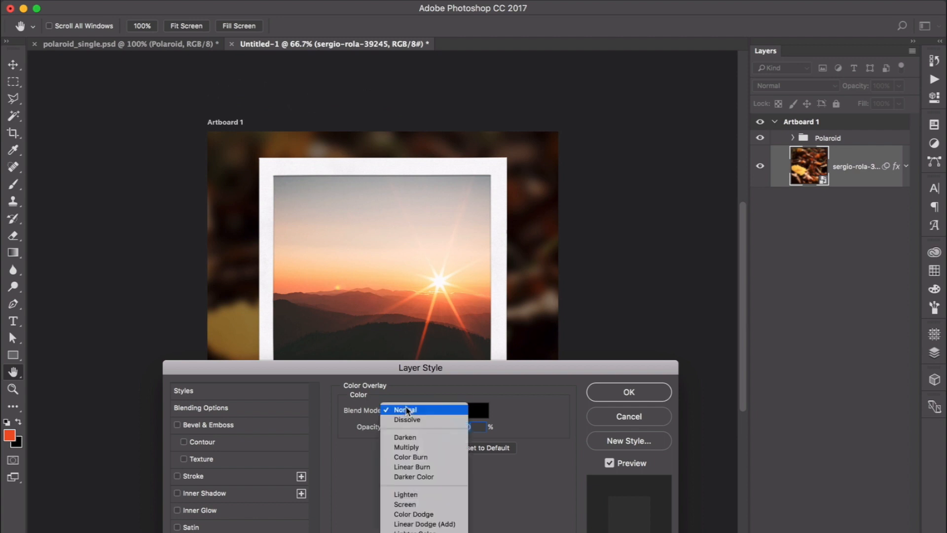
left_click(415, 447)
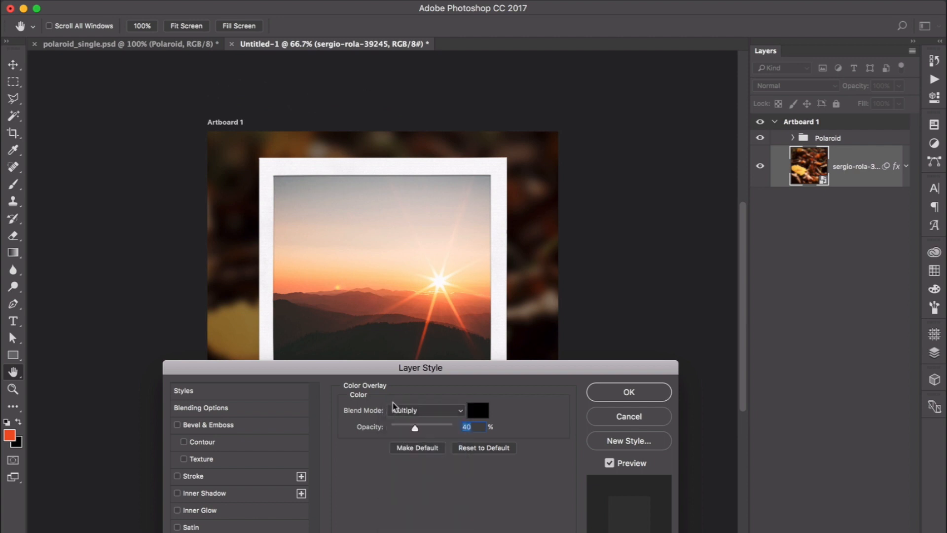
left_click(400, 410)
scroll(407, 434, "down", 2)
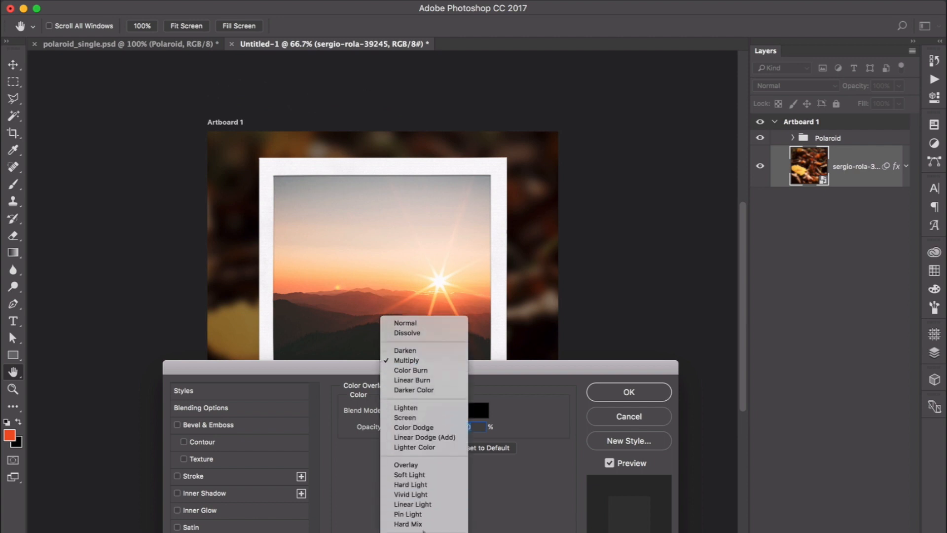
left_click(412, 464)
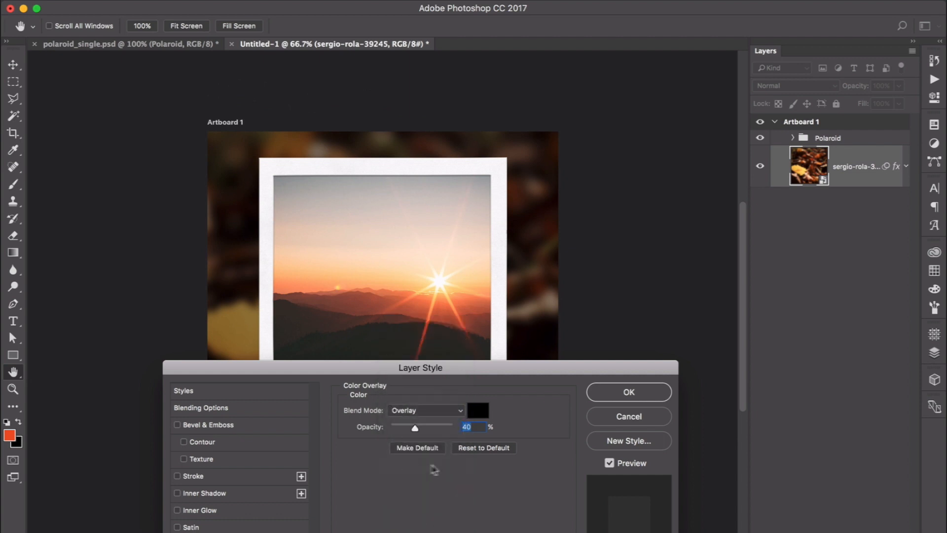
left_click(447, 414)
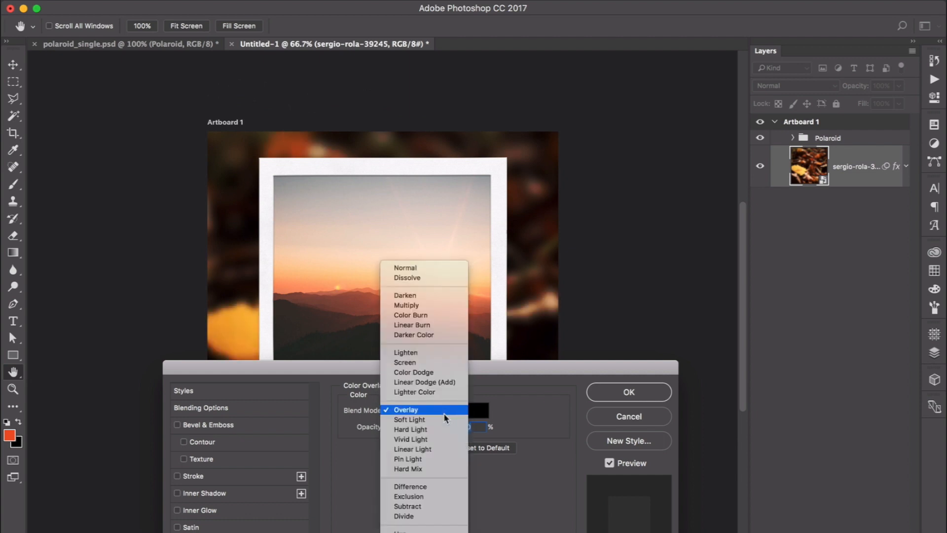
left_click(511, 406)
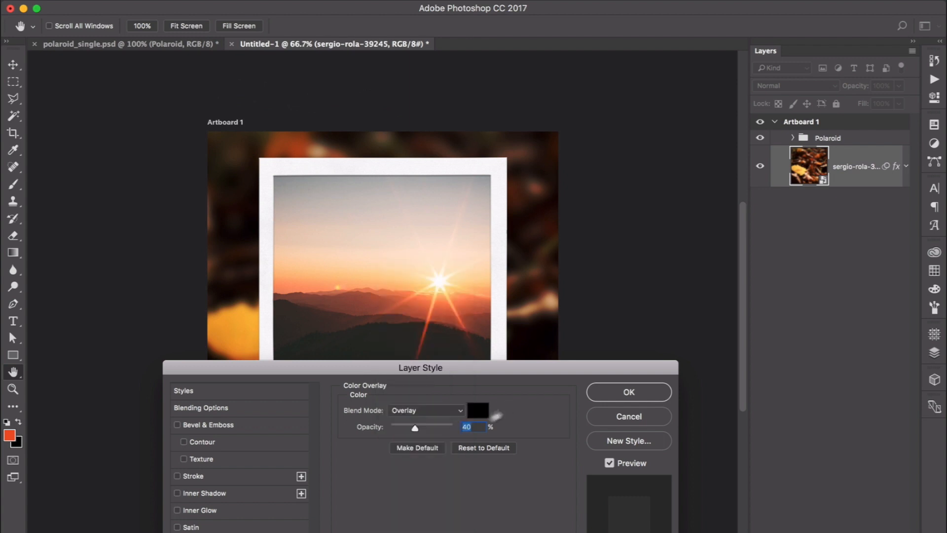
left_click(653, 385)
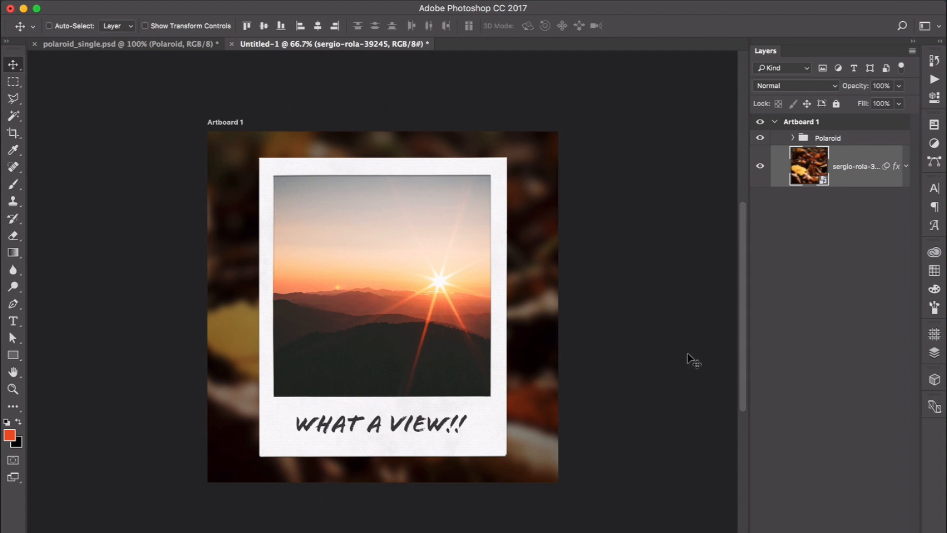
Step: Rotate the Polaroid group about -1.7° and commit the transform
left_click(833, 142)
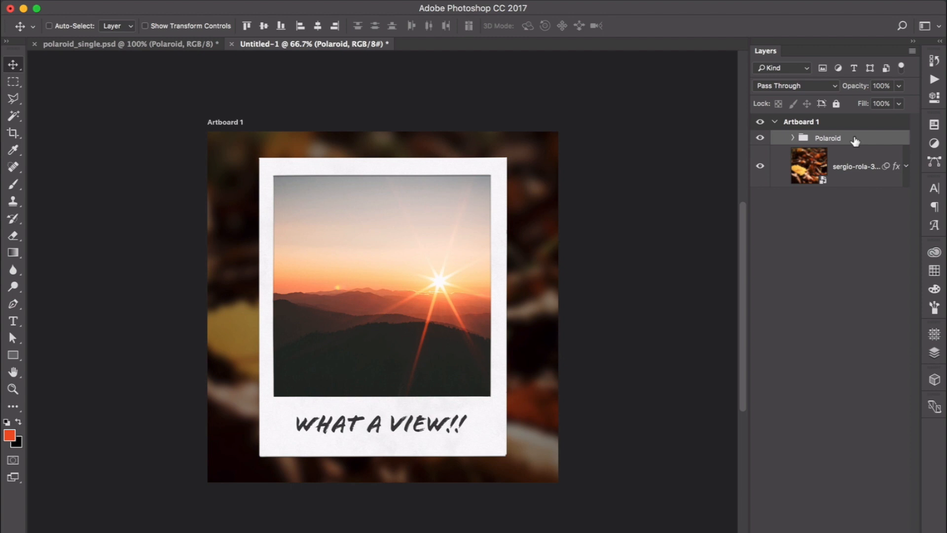
key("ctrl+t")
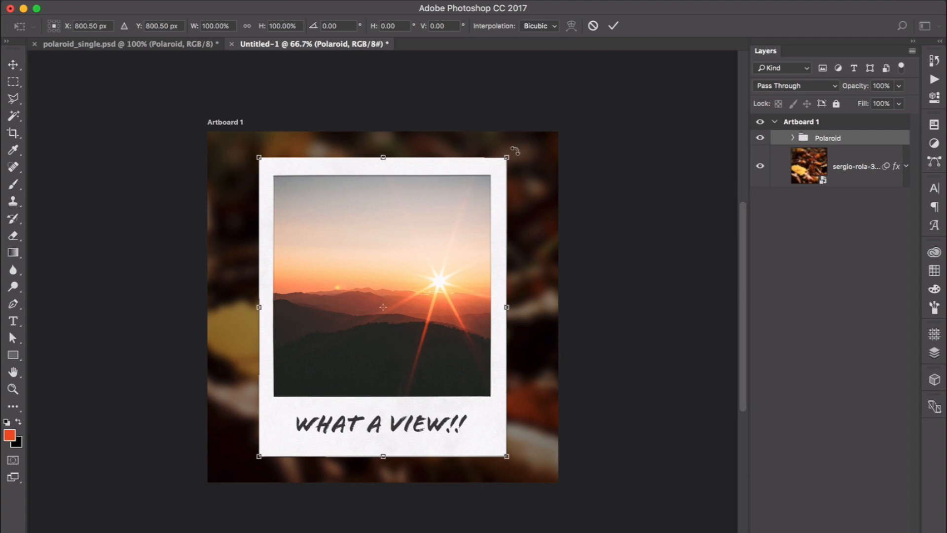
mouse_move(515, 151)
left_mouse_down()
mouse_move(420, 106)
mouse_move(306, 119)
mouse_move(523, 172)
mouse_move(462, 136)
mouse_move(518, 171)
mouse_move(508, 152)
mouse_move(470, 140)
mouse_move(503, 157)
left_mouse_up()
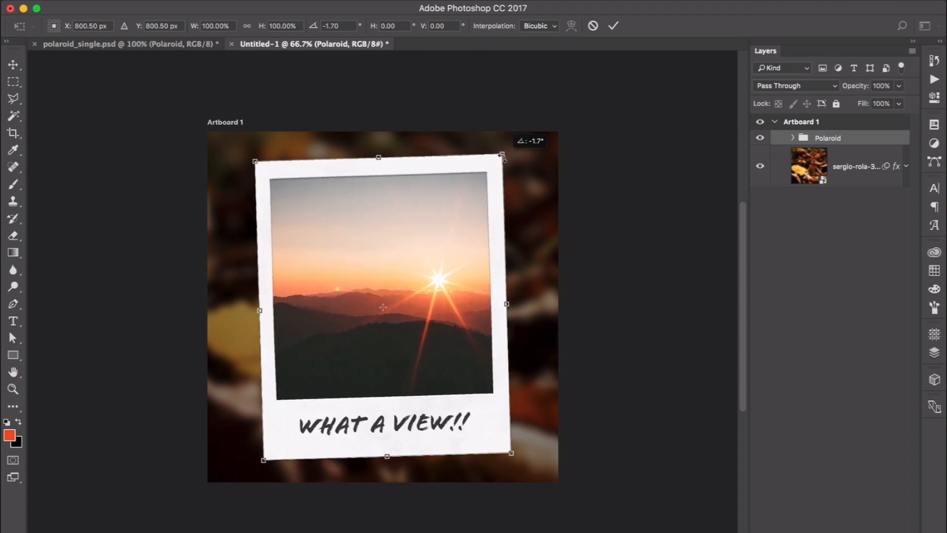
key("Return")
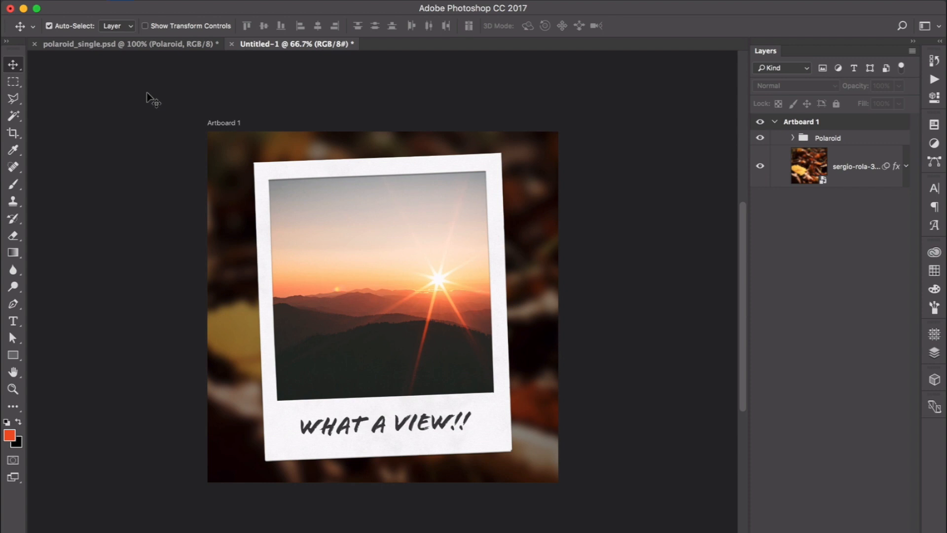
Step: Save the document in Photoshop format as "fall instagram shot.psd" on the Desktop
key("super+s")
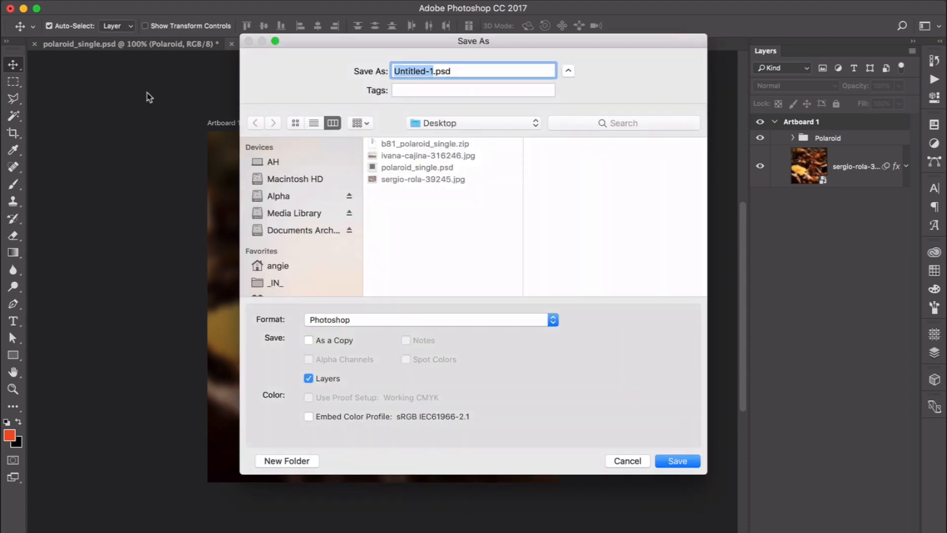
type("fall instagram ")
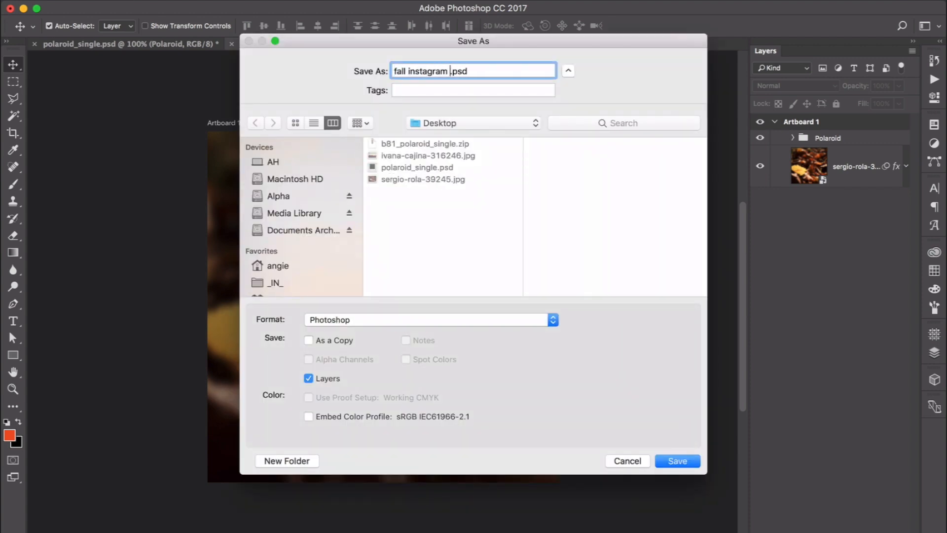
type("shot")
key("Return")
Step: Close the polaroid_single.psd mockup document, keeping the fall instagram shot document open
key("super+w")
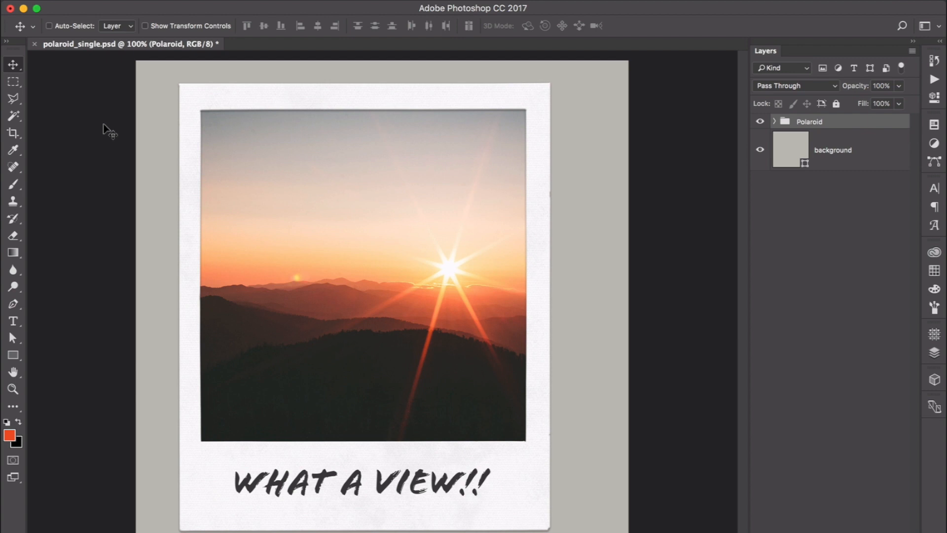
key("super")
key("super+w")
left_click(425, 201)
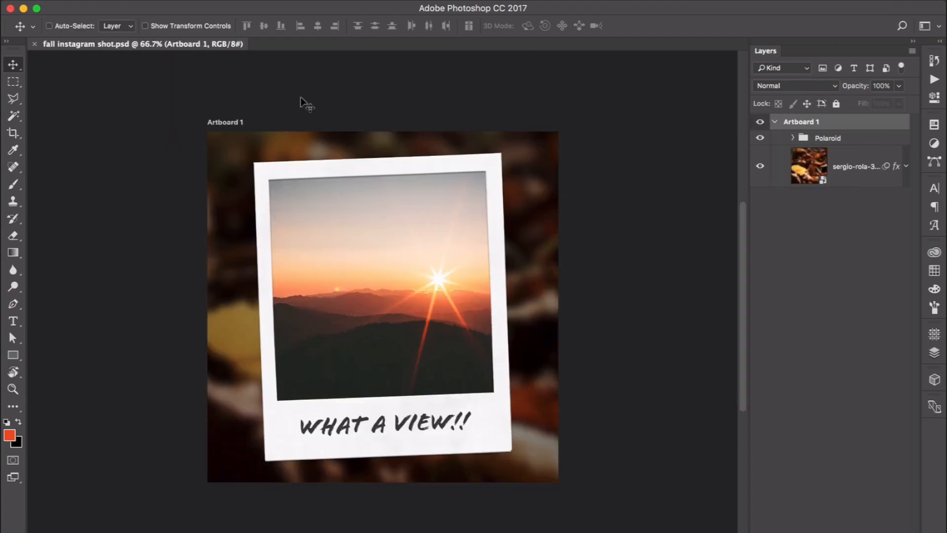
Step: Export the artboard as a 1600 × 1600 px JPG at 100% quality named "fall instagram shot.jpg" to the Desktop
left_click(125, 1)
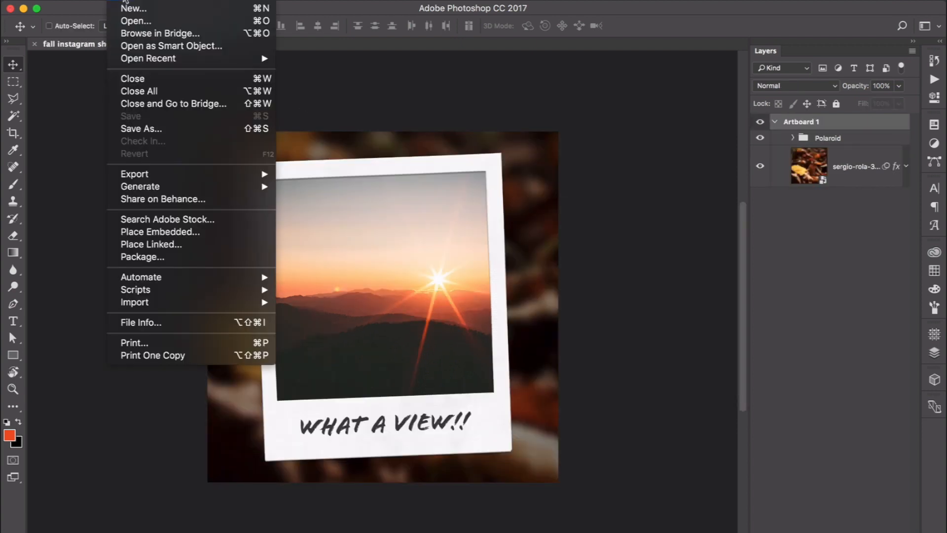
mouse_move(134, 179)
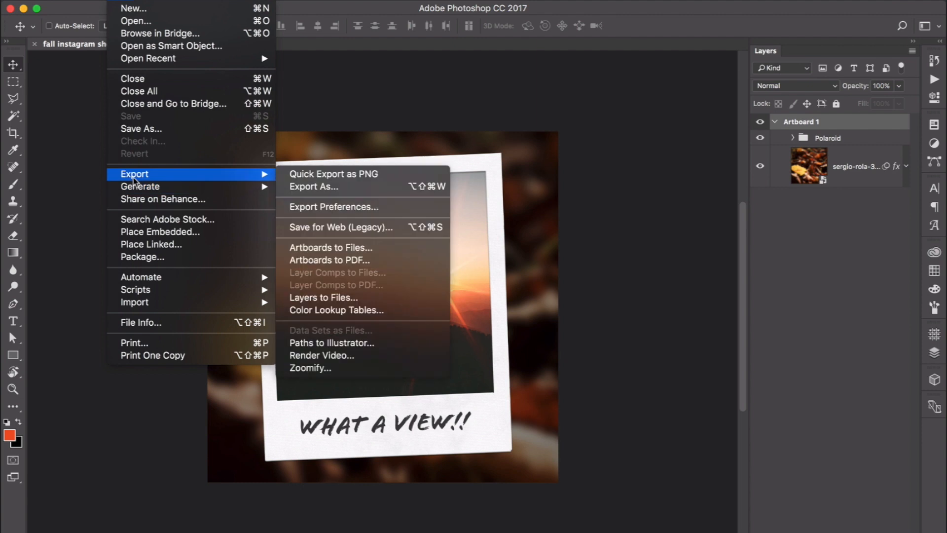
left_click(312, 186)
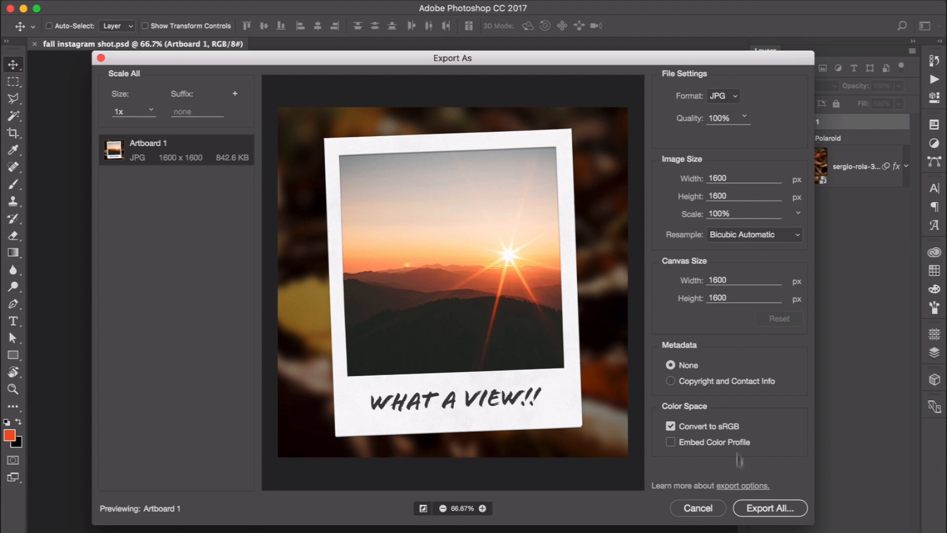
left_click(770, 509)
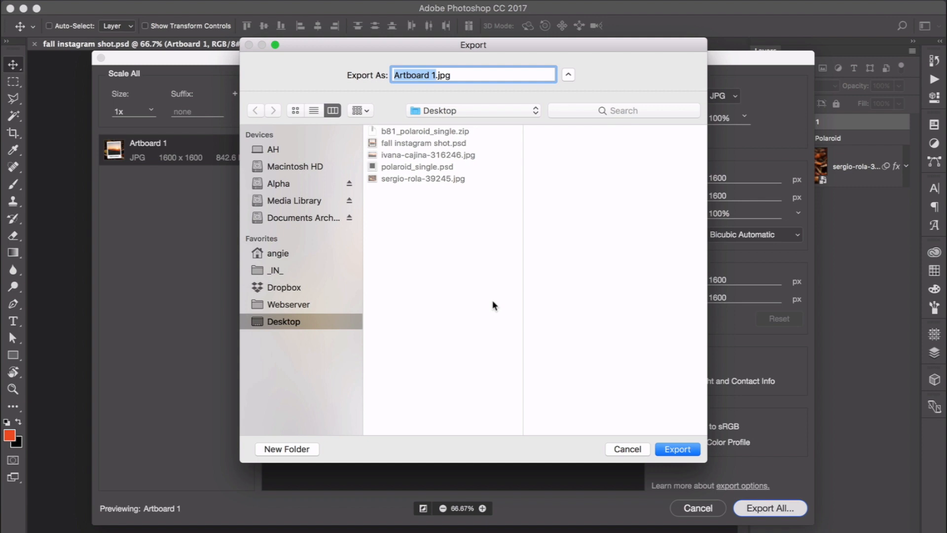
type("fall instagram shot")
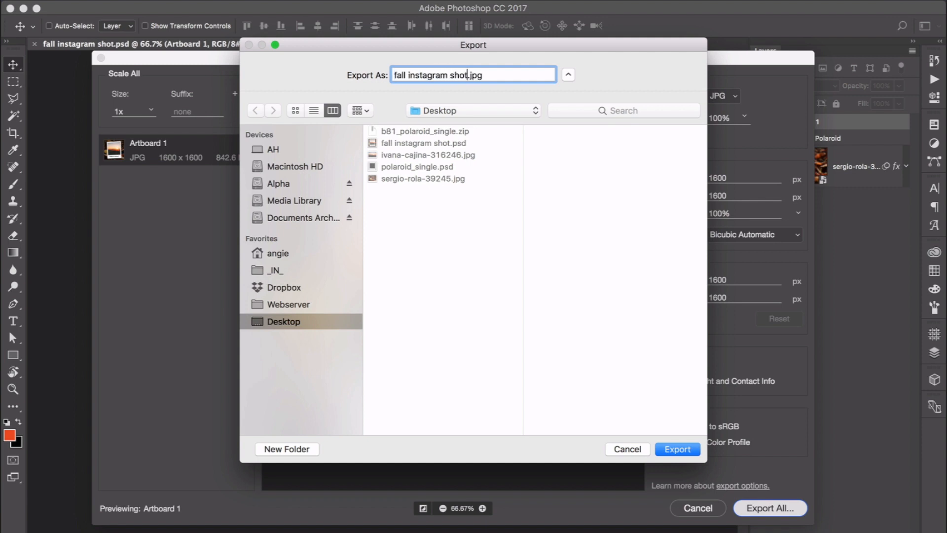
left_click(678, 449)
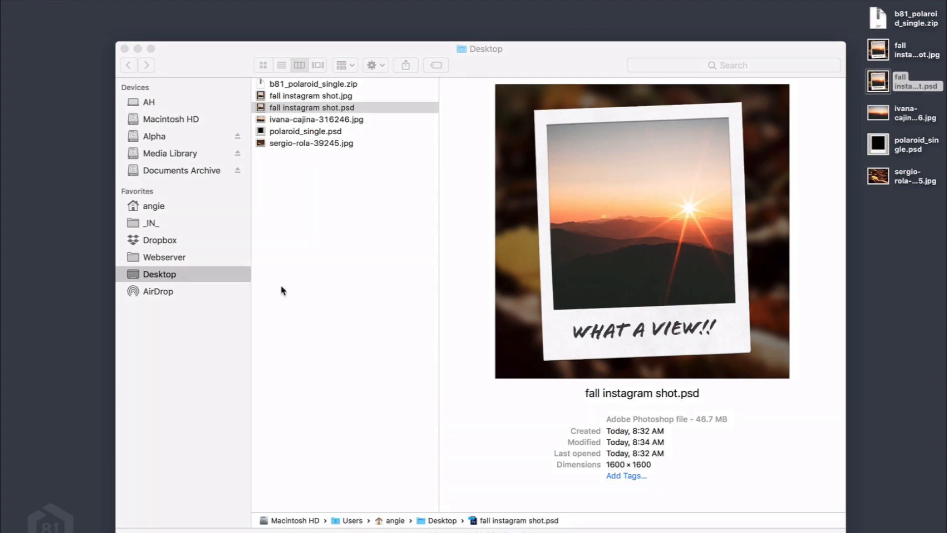
Step: In Finder, preview the exported fall instagram shot.jpg with Quick Look, then close the preview
left_click(329, 96)
key("space")
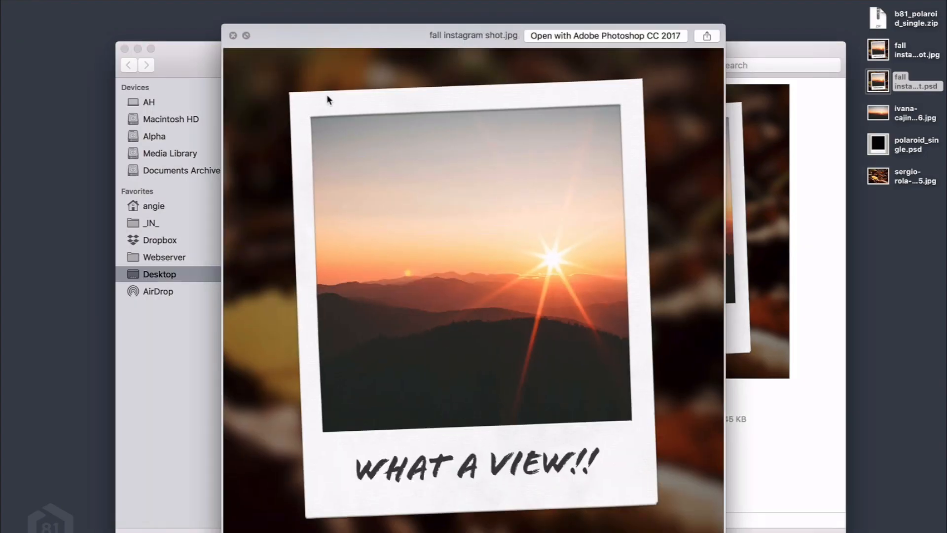
key("space")
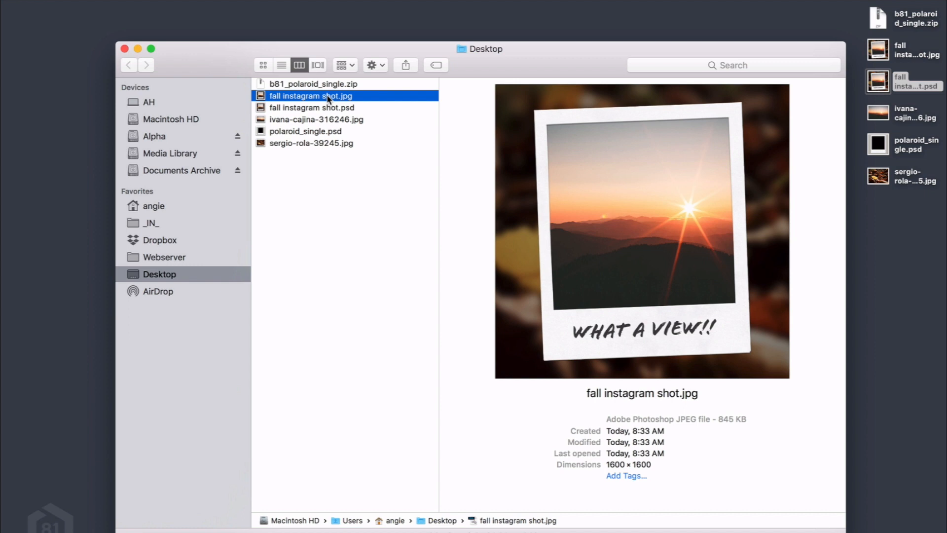
Step: Share fall instagram shot.jpg via AirDrop to the listed recipient's device and close the AirDrop window
right_click(329, 98)
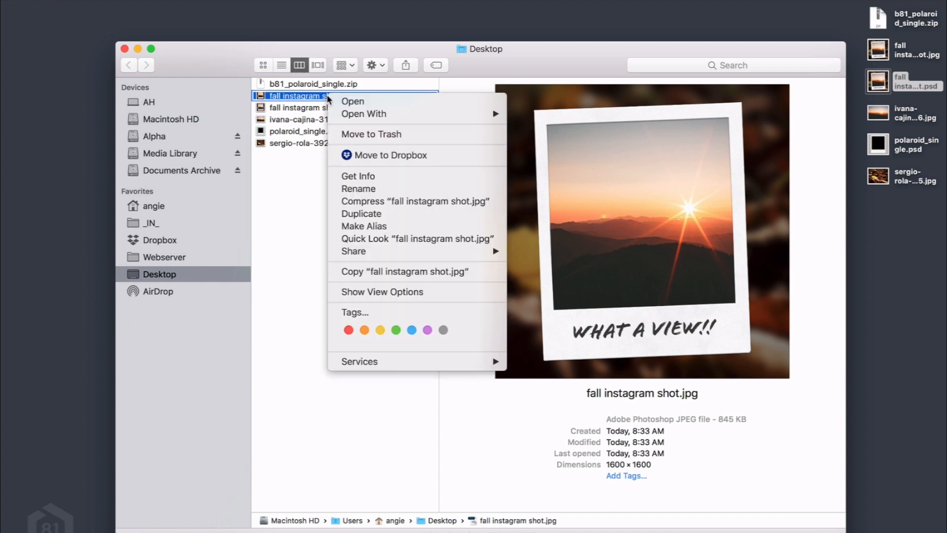
mouse_move(387, 253)
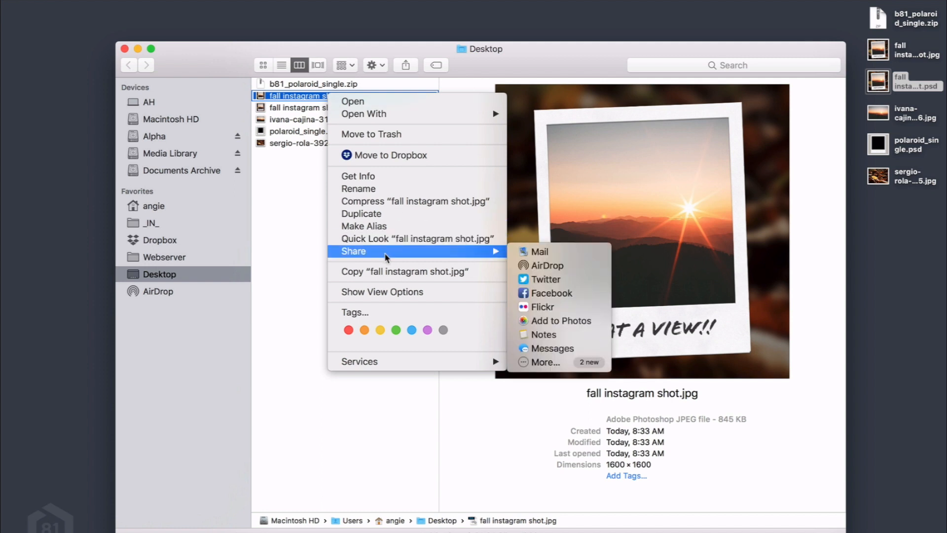
left_click(562, 269)
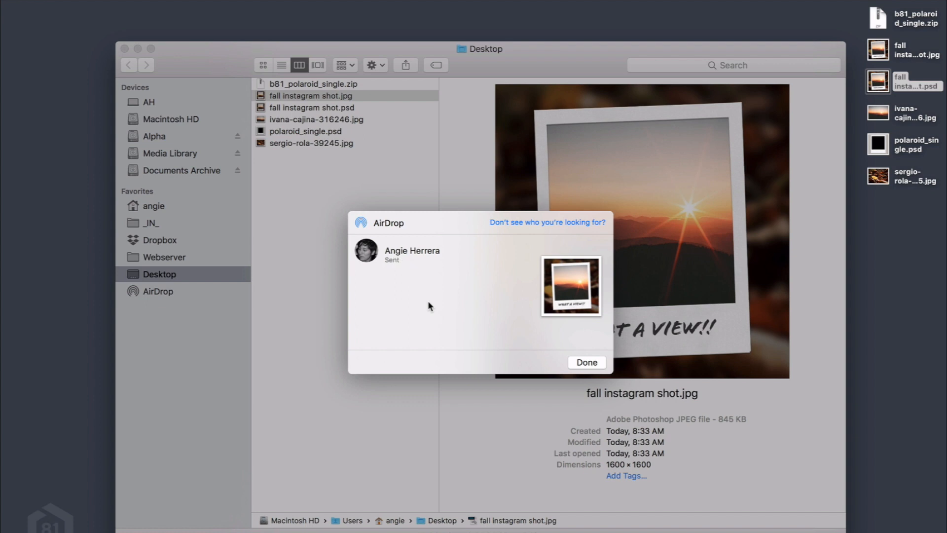
left_click(585, 363)
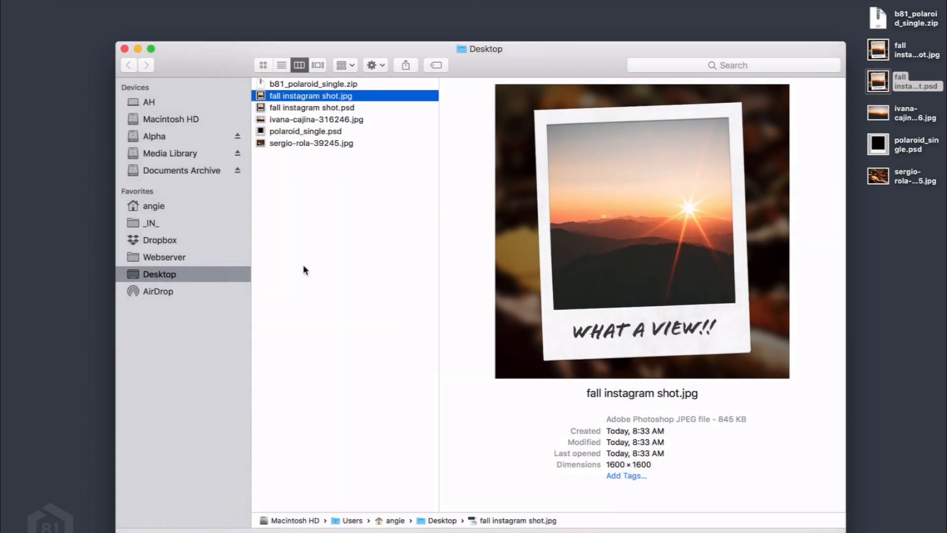